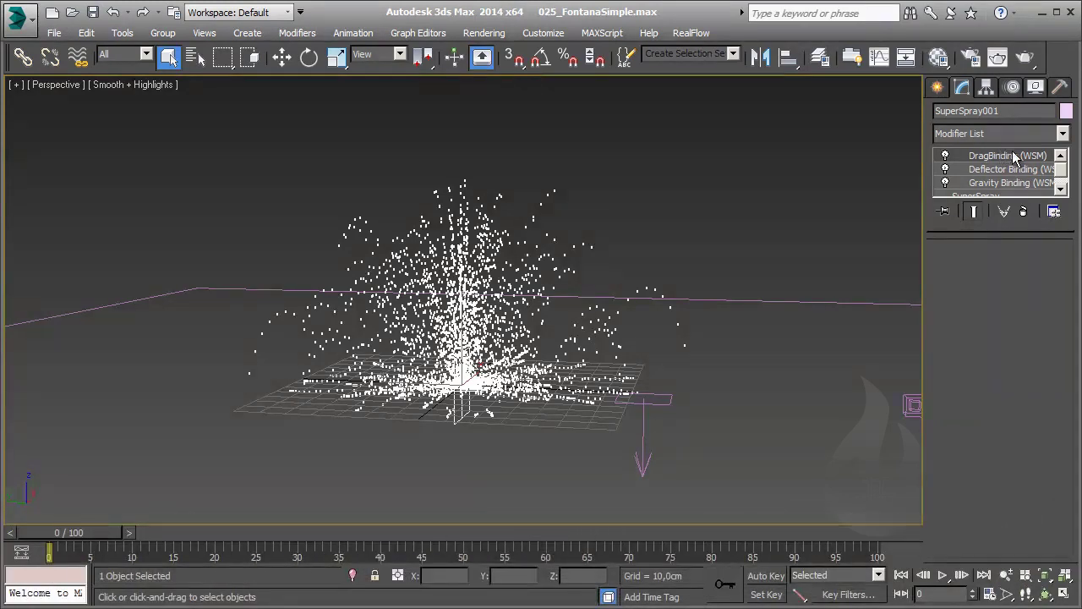
Show SuperSpray's base parameters from the modifier stack and reach the Particle Spawn rollout.
scroll(1004, 193, "down", 1)
left_click(1001, 192)
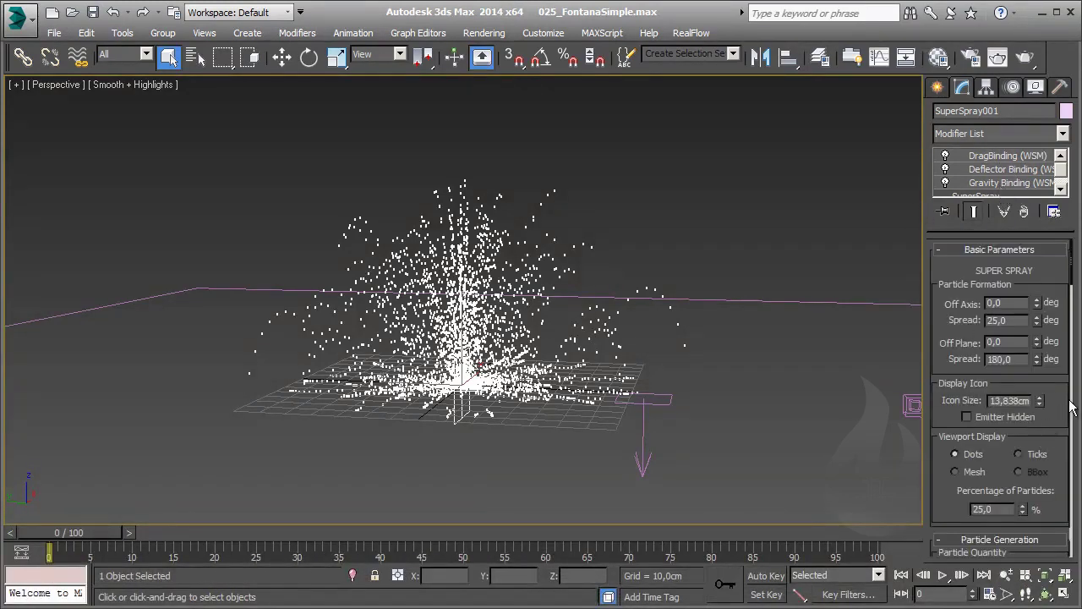
scroll(954, 379, "down", 3)
scroll(988, 374, "down", 3)
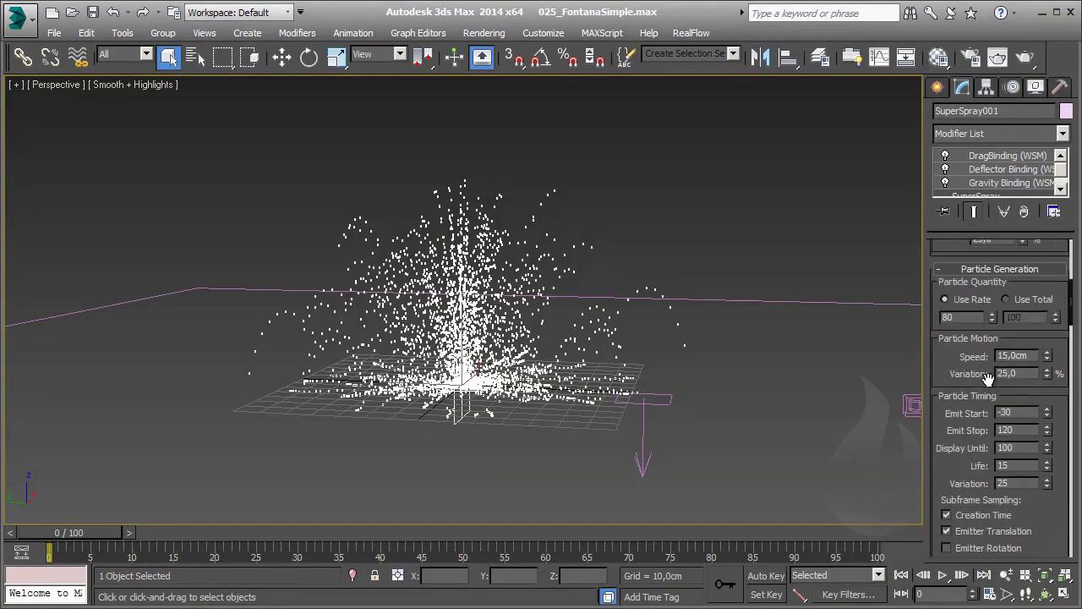
scroll(990, 375, "down", 3)
scroll(987, 381, "down", 3)
scroll(987, 378, "down", 5)
scroll(986, 372, "down", 5)
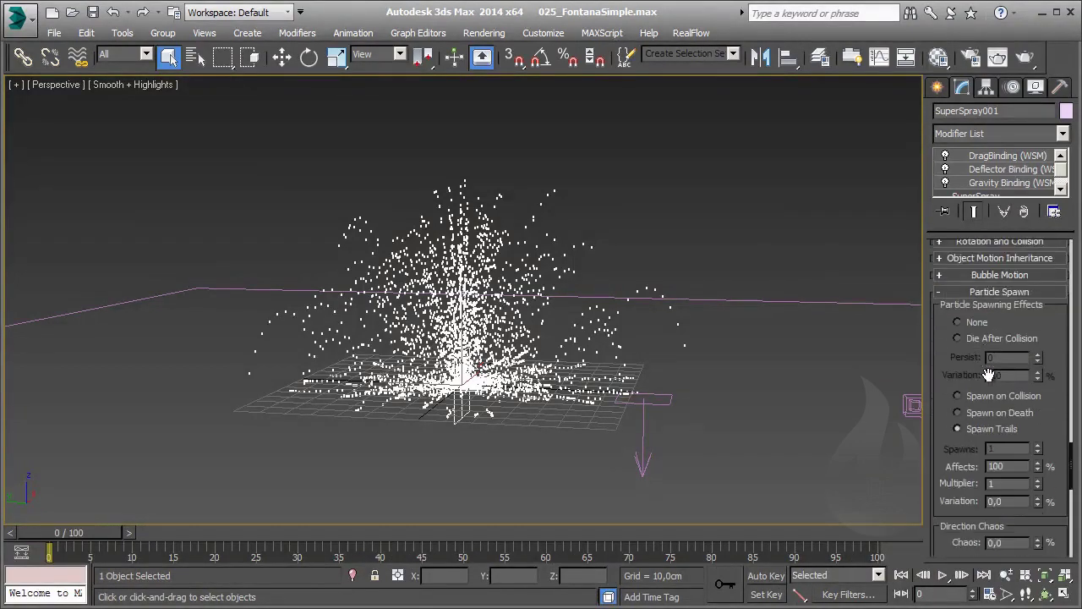
Set SuperSpray's particle spawning effect to Spawn Trails.
scroll(988, 375, "up", 2)
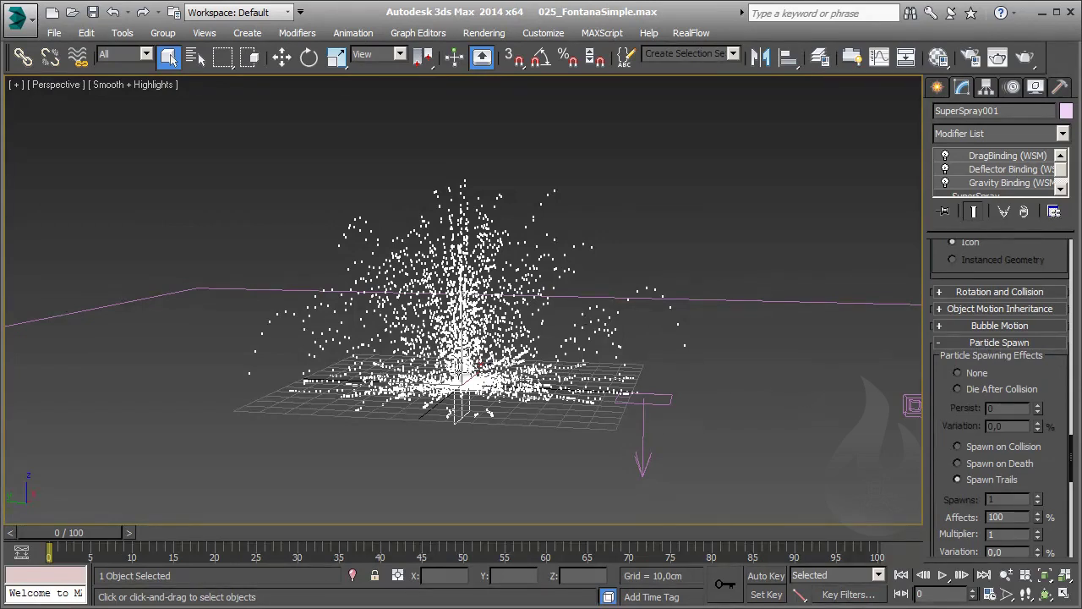
scroll(676, 266, "up", 1)
scroll(676, 265, "up", 1)
scroll(702, 296, "up", 2)
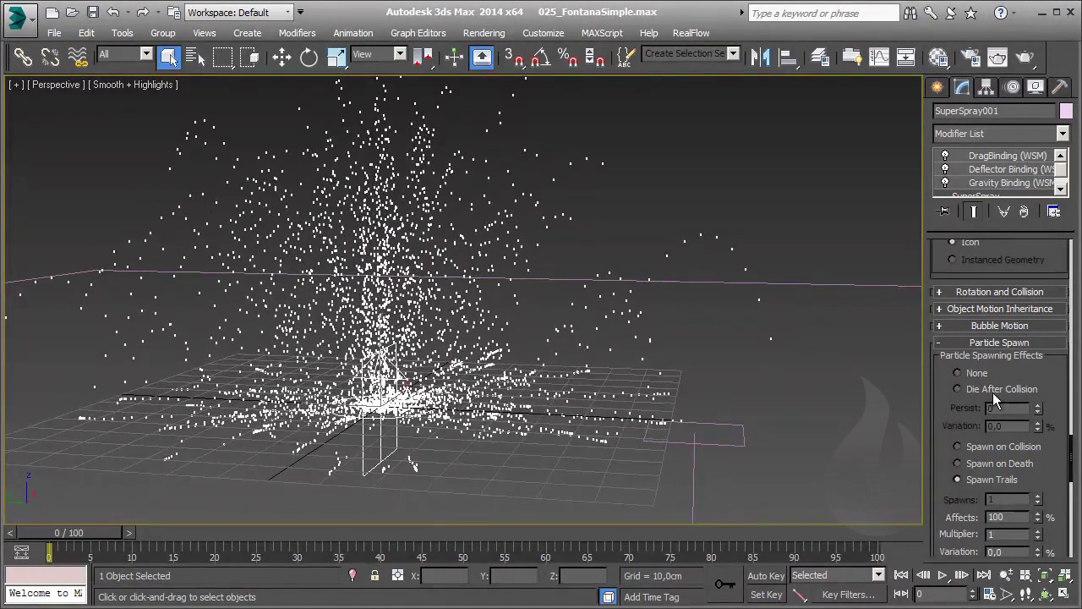
left_click_drag(1062, 374, 1054, 347)
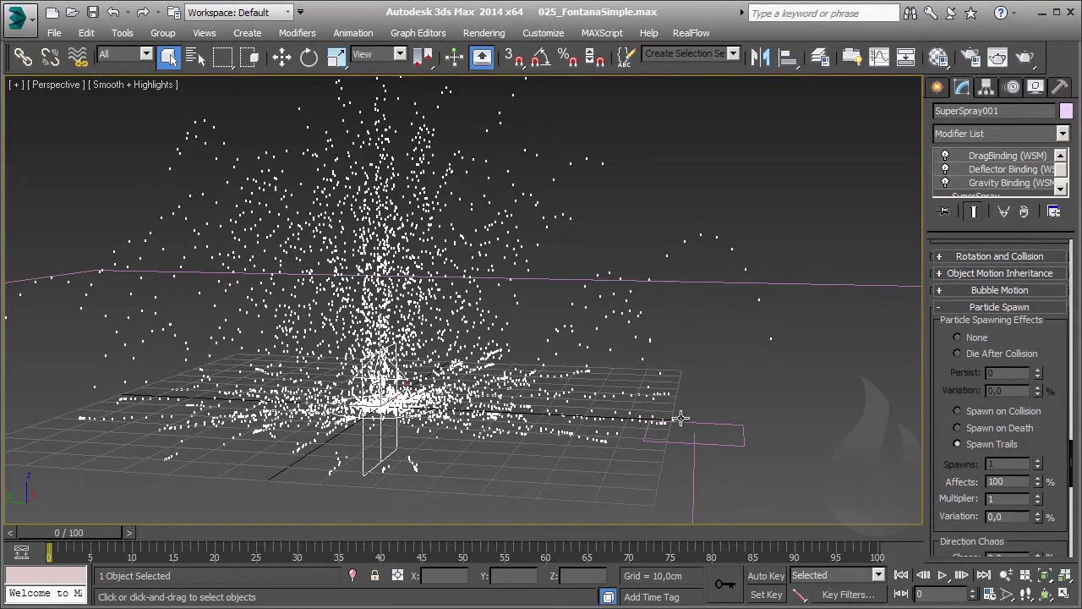
left_click(979, 446)
Recentre the fountain in the Perspective view and preview it at frame 4.
middle_click_drag(446, 317, 465, 336)
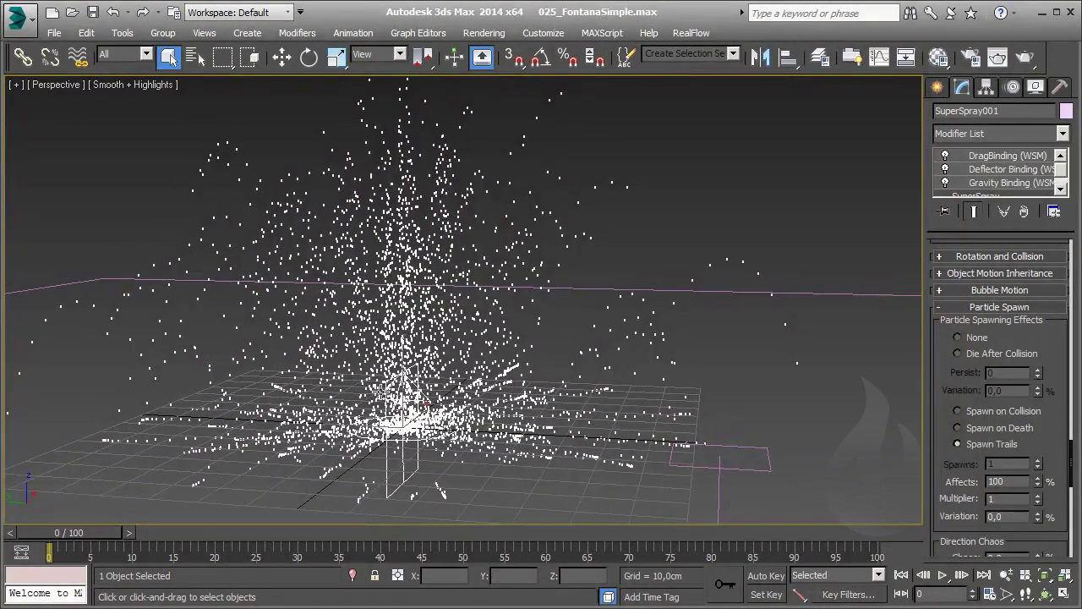
middle_click_drag(177, 406, 224, 410)
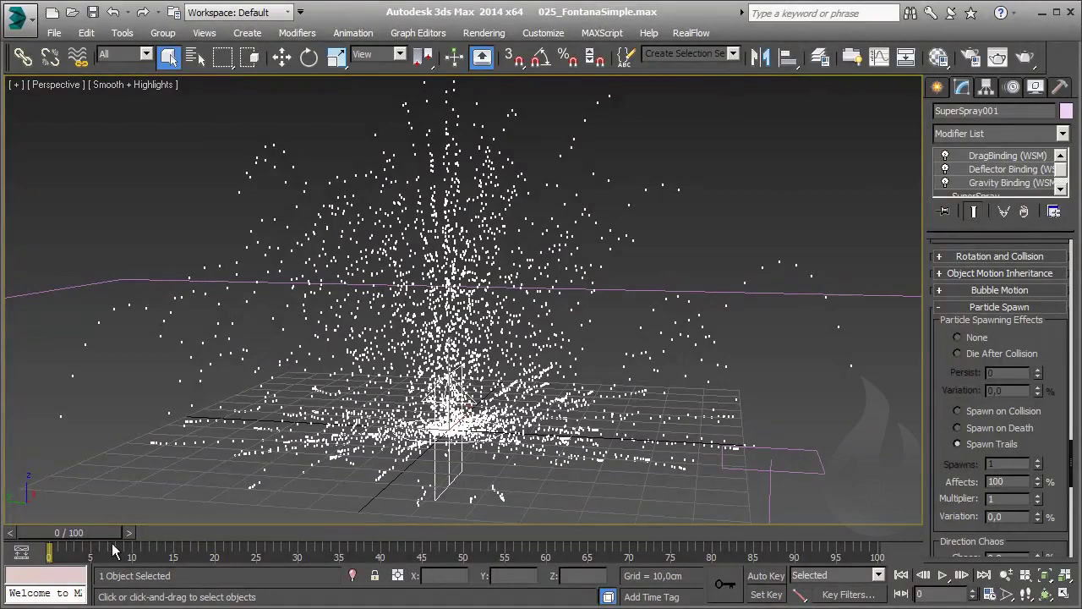
left_click_drag(91, 532, 123, 537)
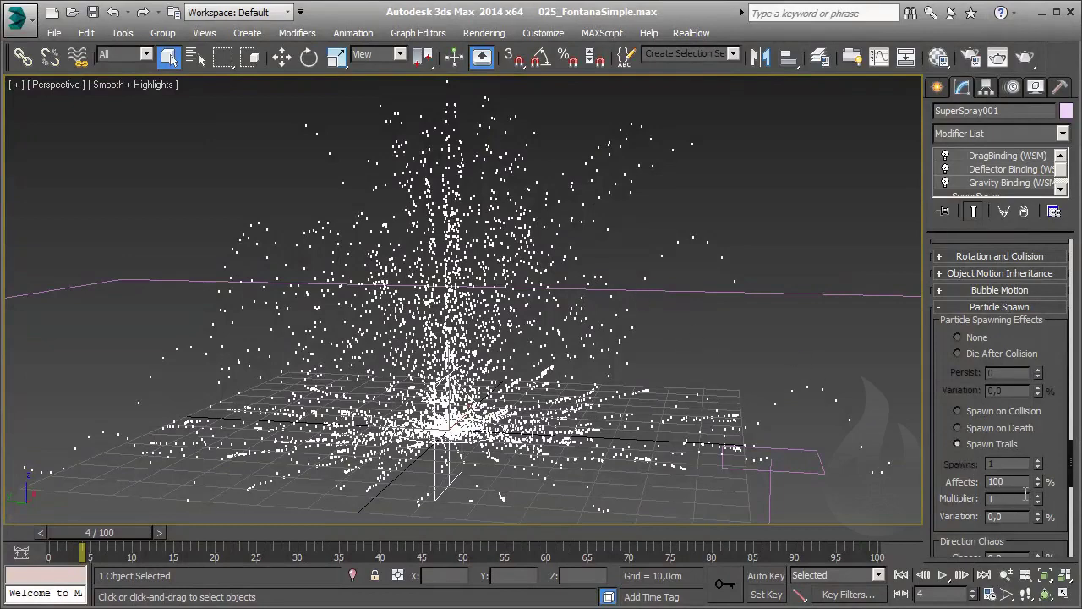
scroll(1045, 454, "down", 1)
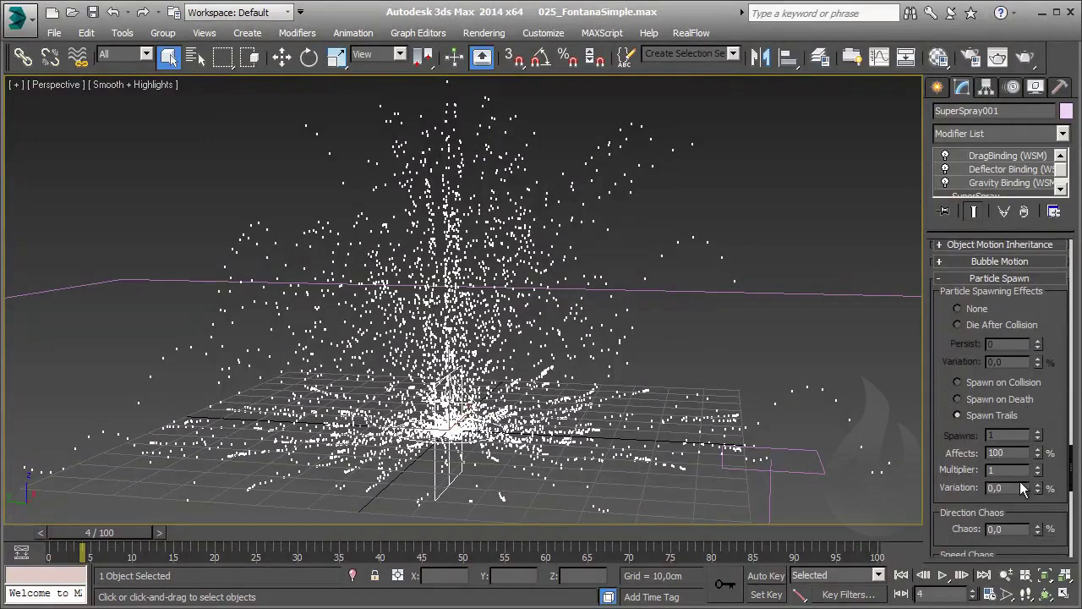
Try Spawn on Death and preview the fountain around frame 16.
left_click(964, 399)
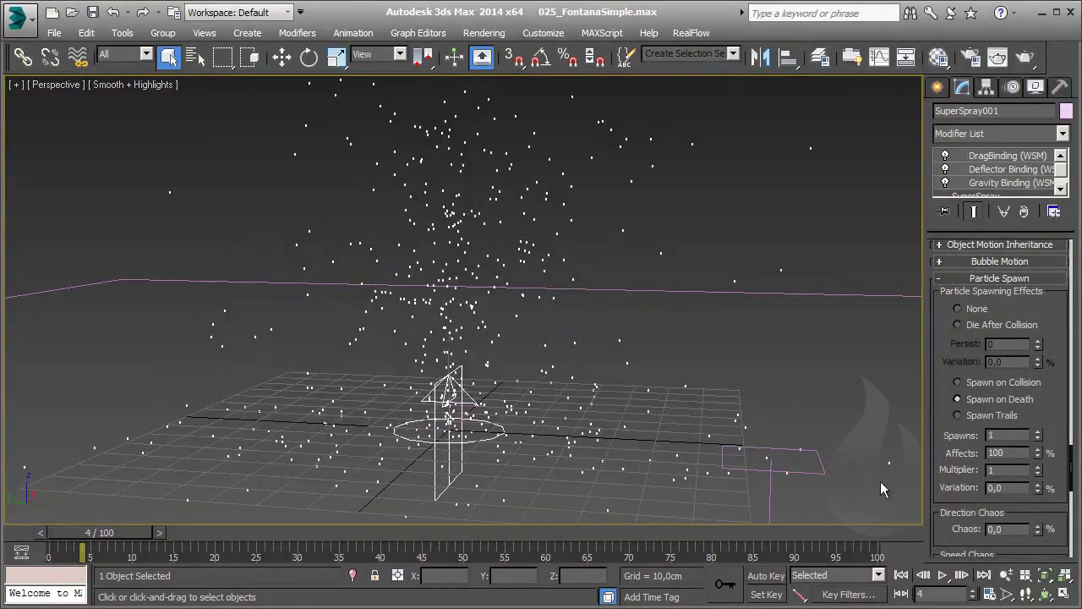
middle_click_drag(611, 393, 640, 404, "alt")
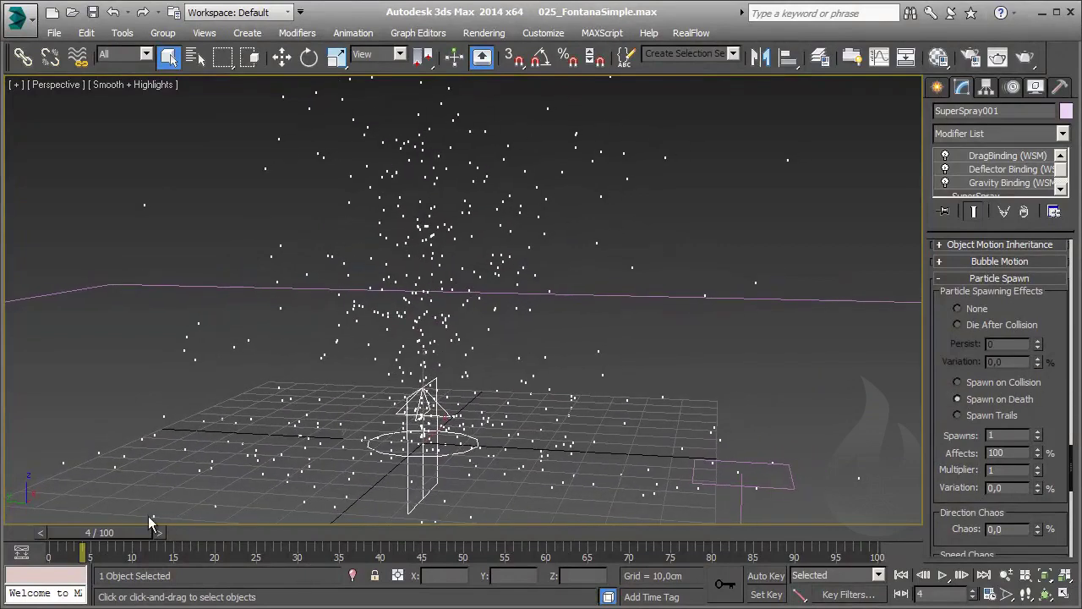
left_click_drag(88, 539, 216, 545)
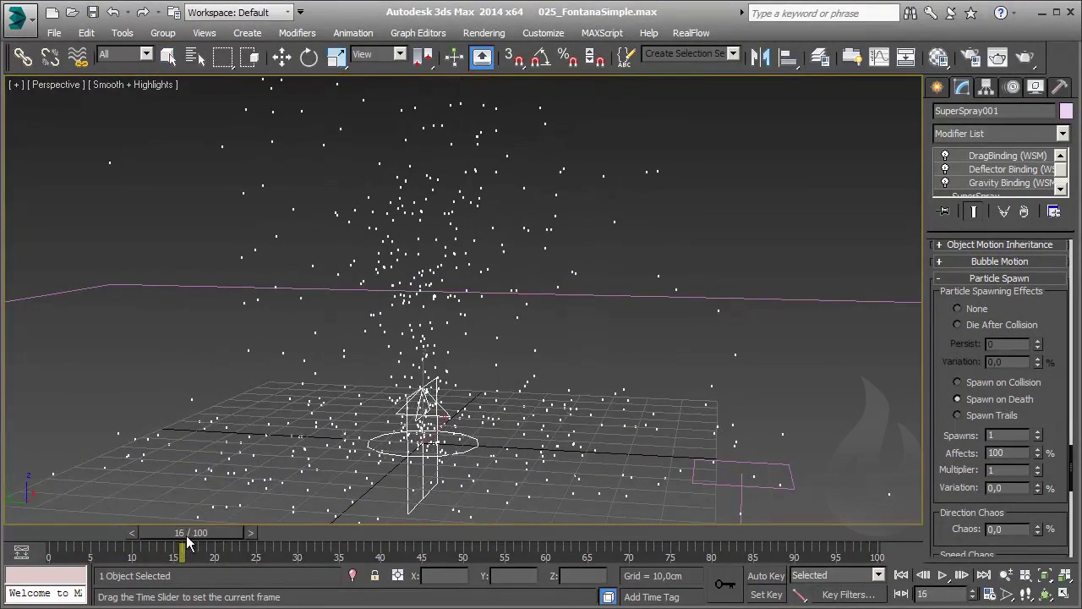
left_click_drag(216, 546, 181, 546)
key("q")
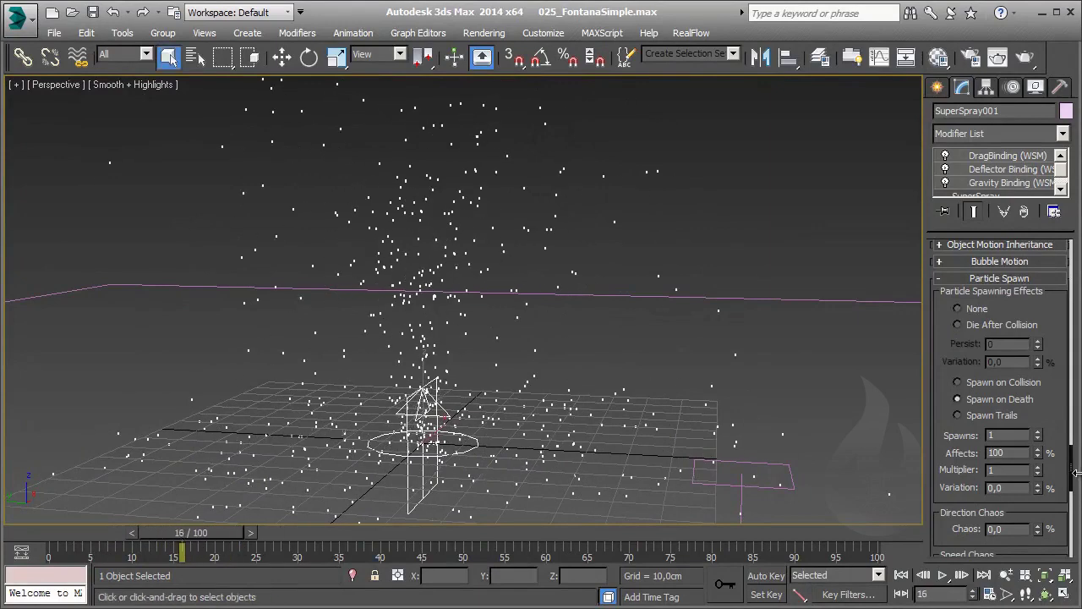
Switch particle spawning to Spawn on Collision and preview at frame 22.
left_click(1003, 385)
left_click_drag(191, 542, 288, 544)
key("q")
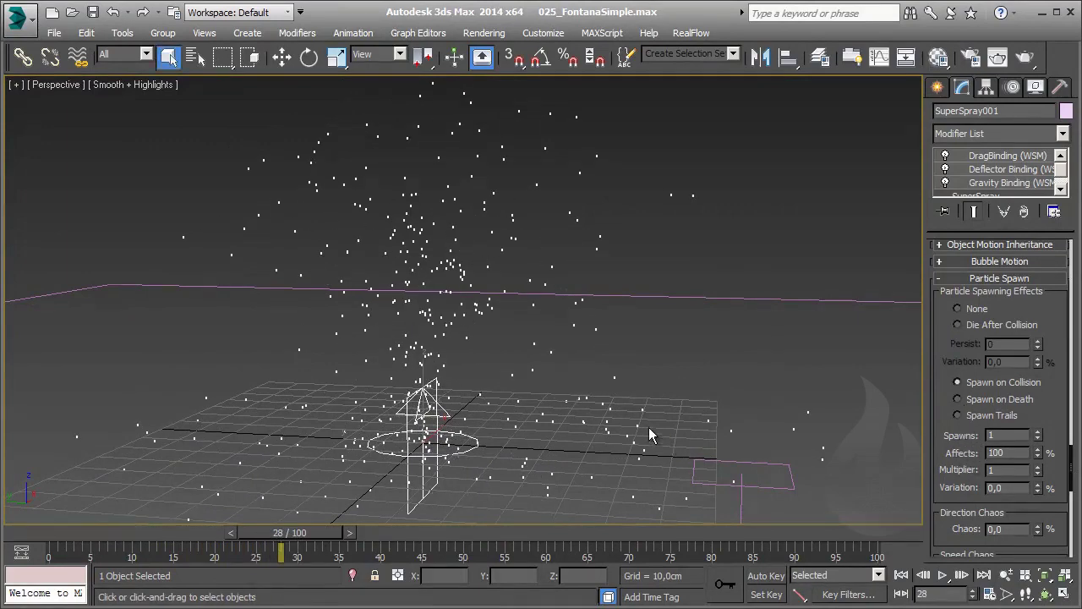
Set the spawned particles' Scale Chaos to Up and preview at frame 31.
scroll(648, 427, "down", 3)
scroll(635, 350, "down", 2)
scroll(593, 397, "down", 2)
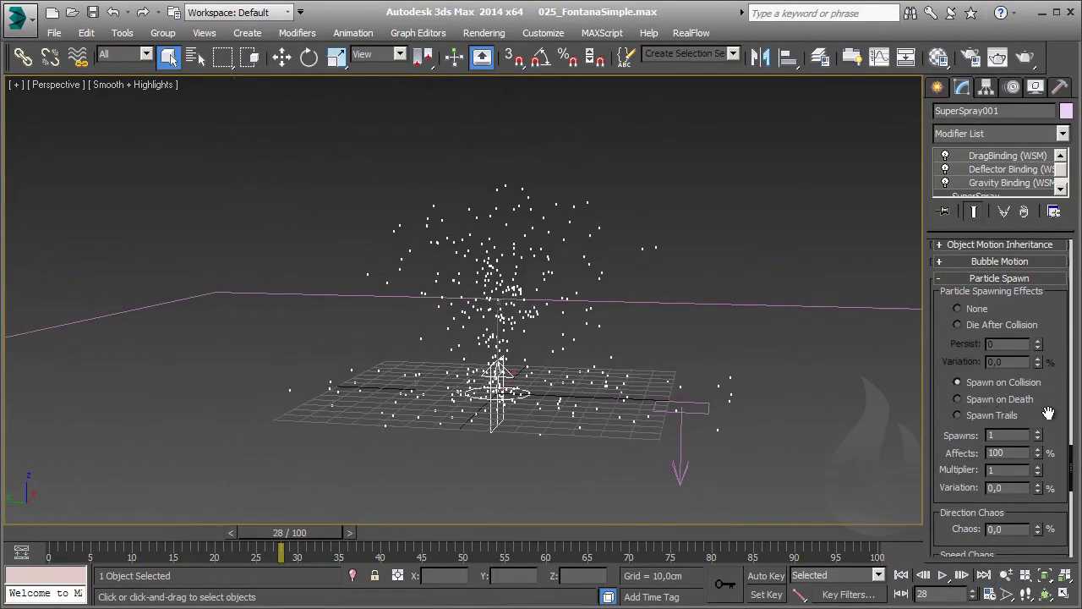
scroll(1052, 314, "down", 1)
scroll(1043, 375, "down", 2)
scroll(1015, 429, "down", 1)
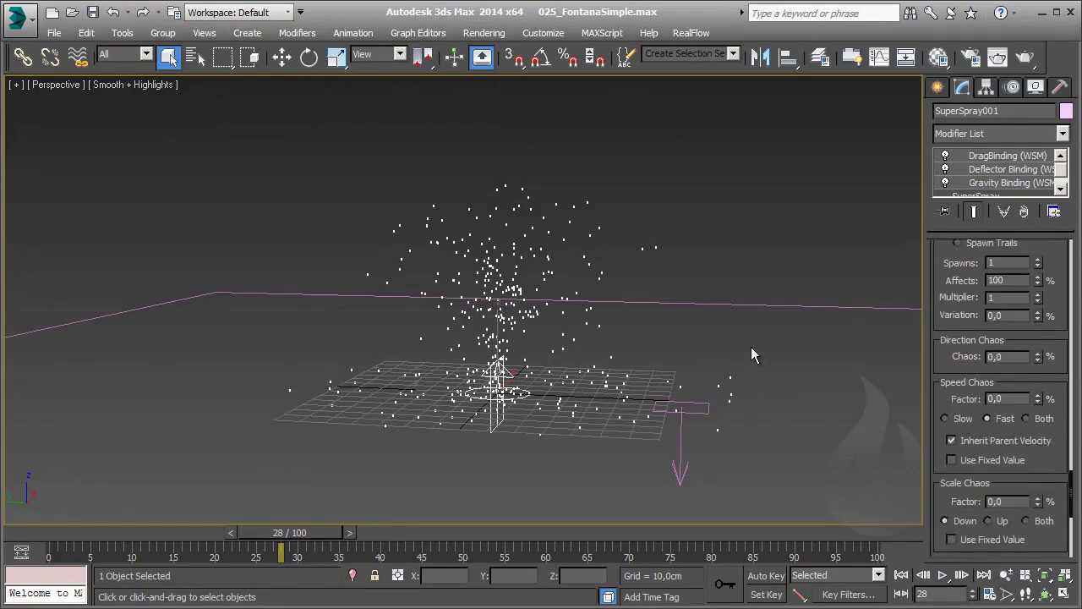
middle_click_drag(751, 346, 742, 364)
scroll(1048, 440, "down", 2)
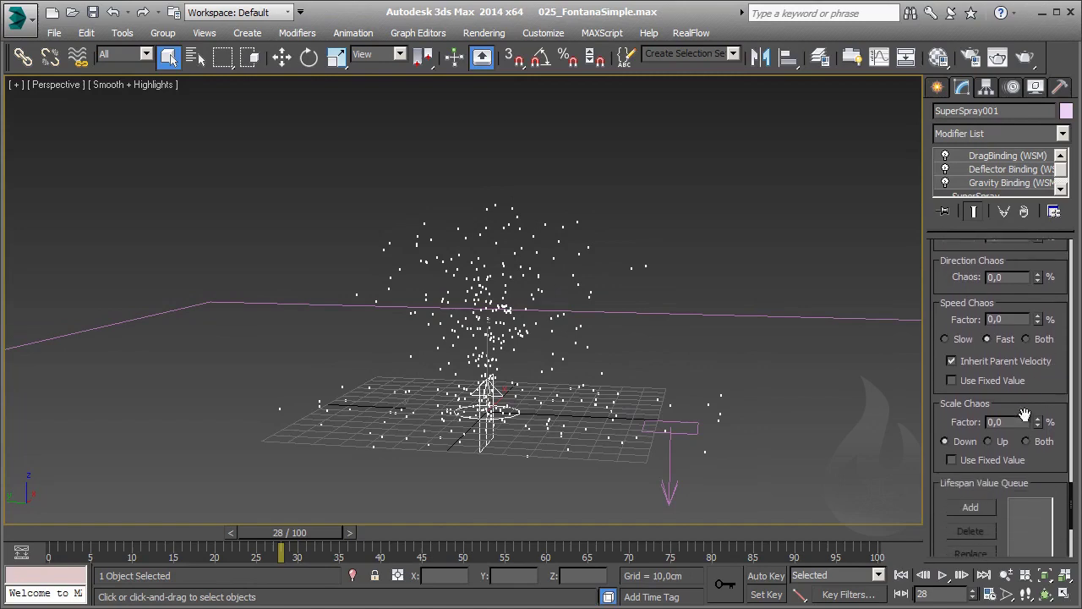
scroll(1014, 426, "down", 1)
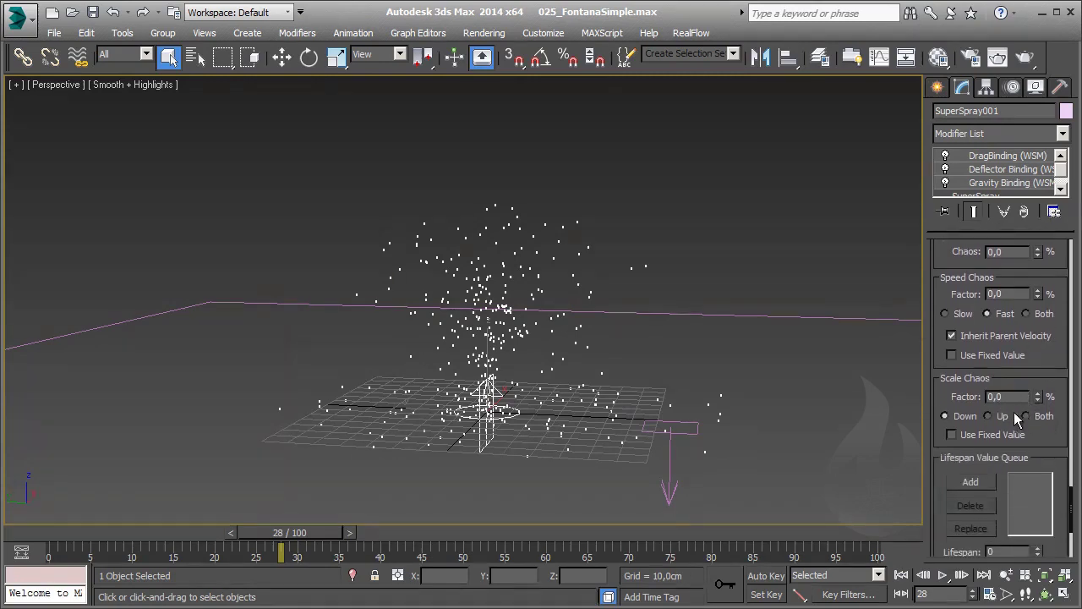
left_click(1002, 417)
middle_click_drag(730, 362, 710, 382)
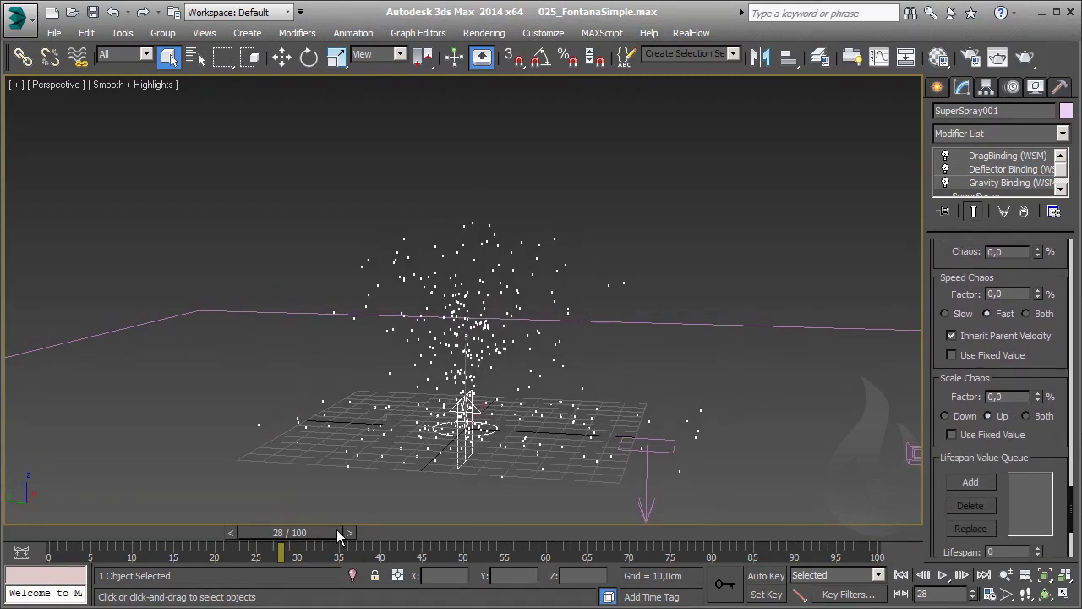
left_click_drag(295, 544, 306, 544)
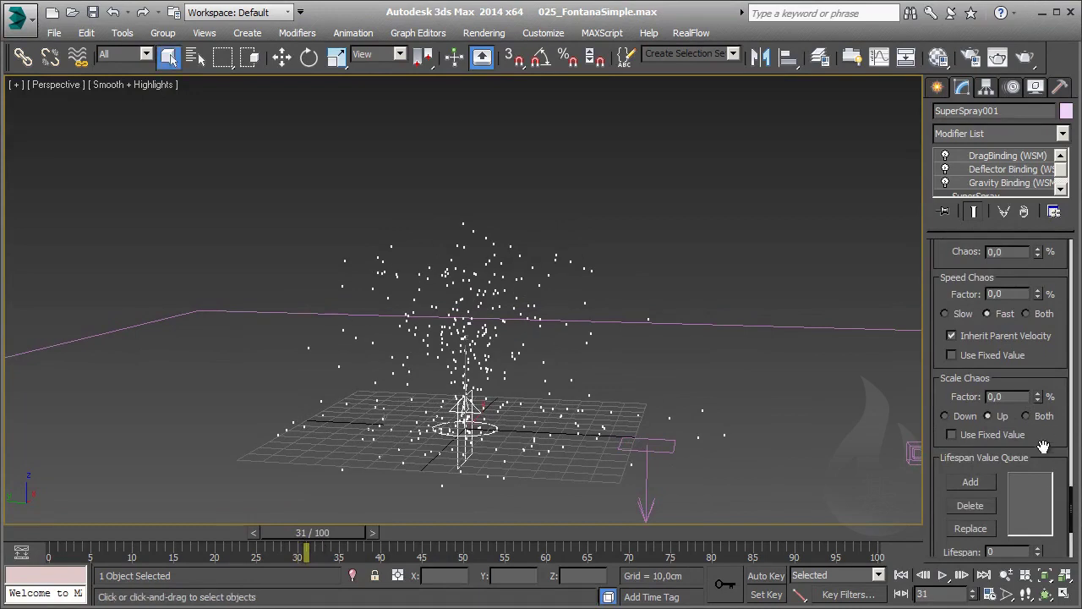
scroll(961, 487, "up", 1)
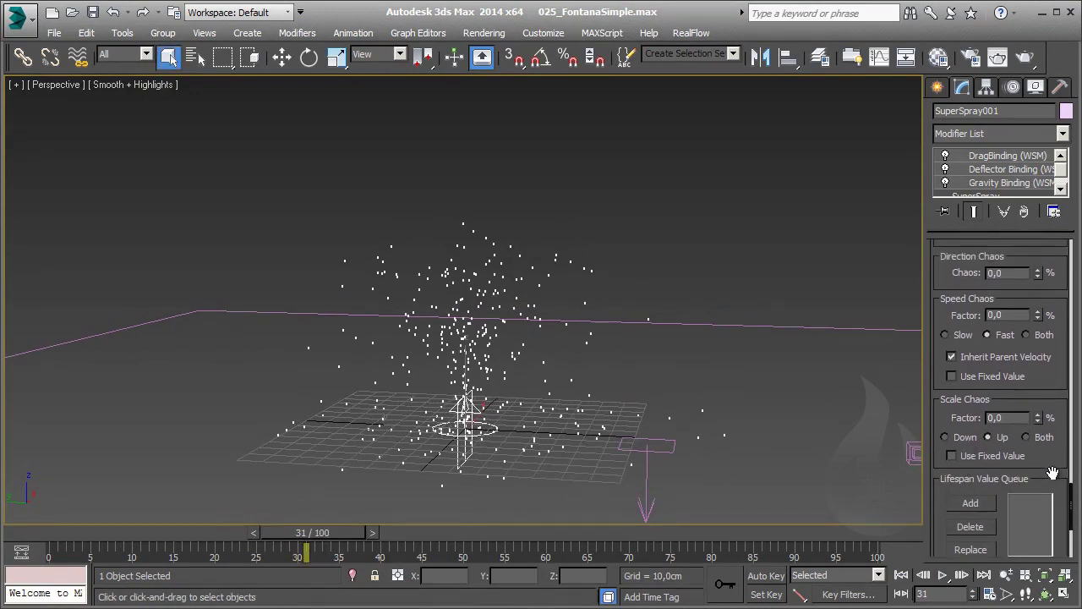
scroll(1048, 463, "down", 3)
scroll(951, 490, "down", 2)
scroll(956, 499, "up", 5)
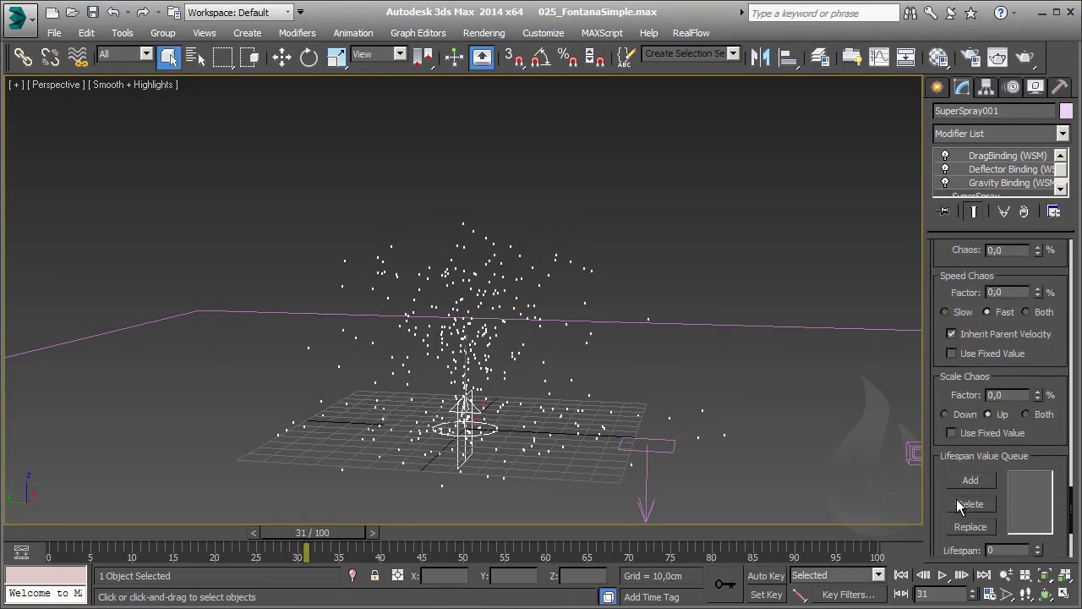
scroll(972, 479, "up", 2)
scroll(973, 480, "up", 3)
scroll(972, 479, "up", 1)
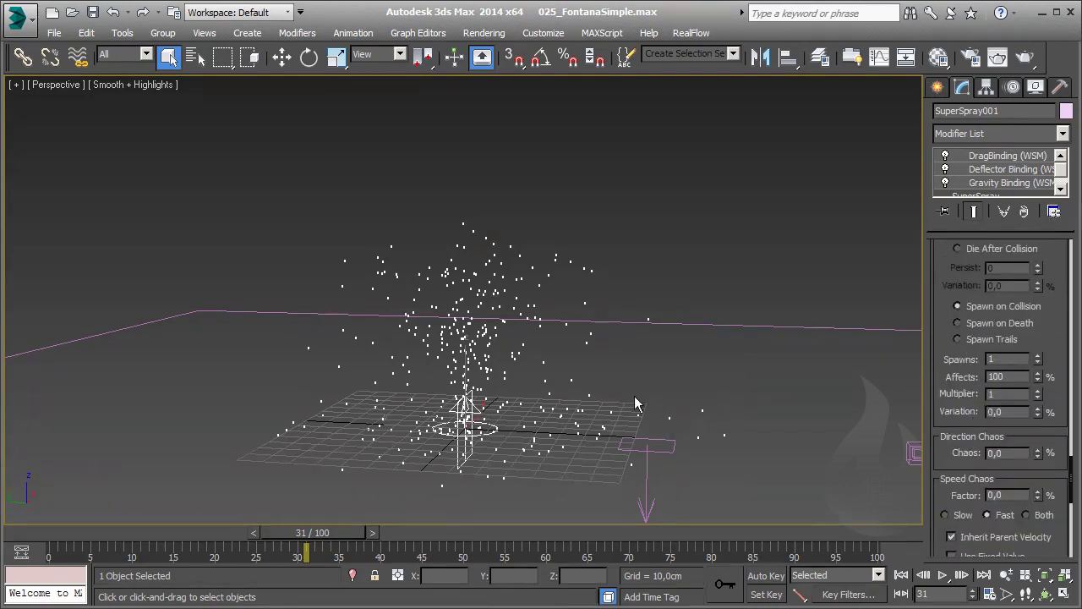
Switch particle spawning back to Spawn Trails.
left_click(966, 338)
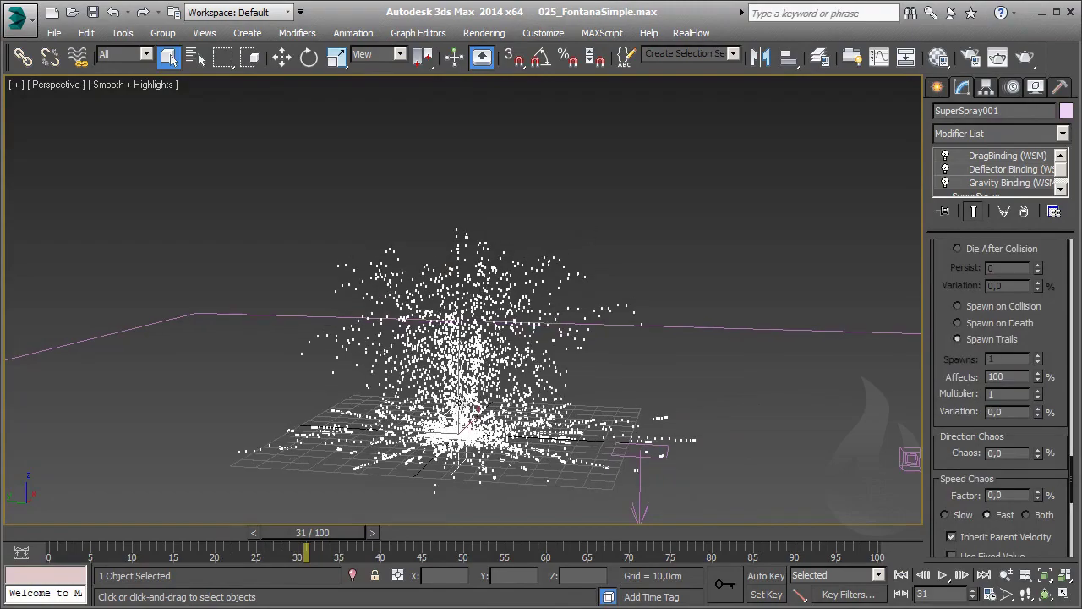
scroll(318, 381, "up", 6)
middle_click_drag(318, 381, 387, 404, "alt")
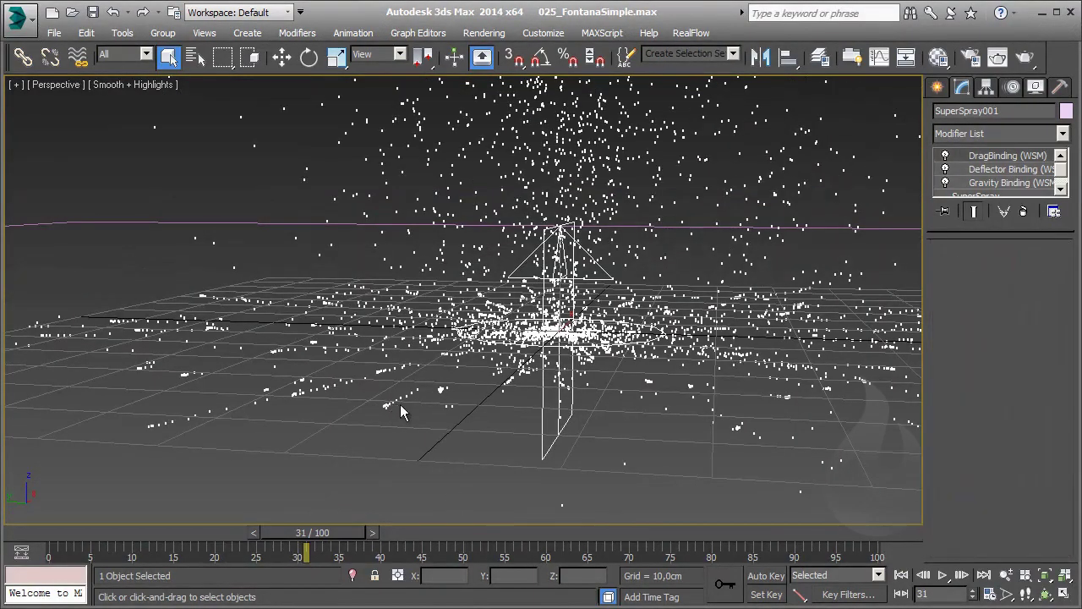
Inspect the particle spray from above, then in the Front view.
mouse_move(507, 356)
middle_mouse_down("alt")
mouse_move(524, 302)
mouse_move(568, 344)
middle_mouse_up("alt")
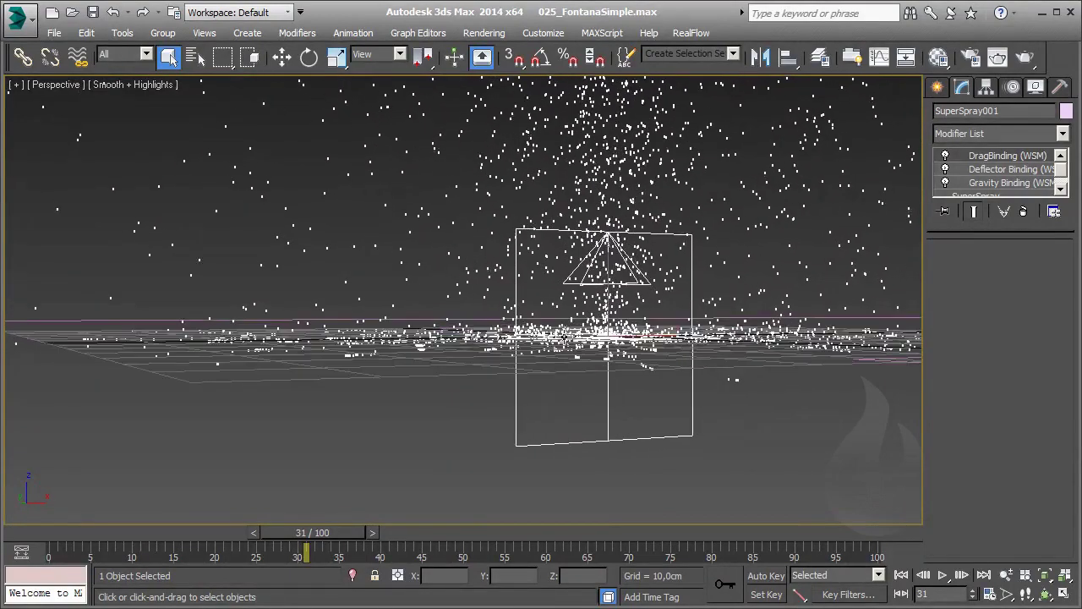
key("f")
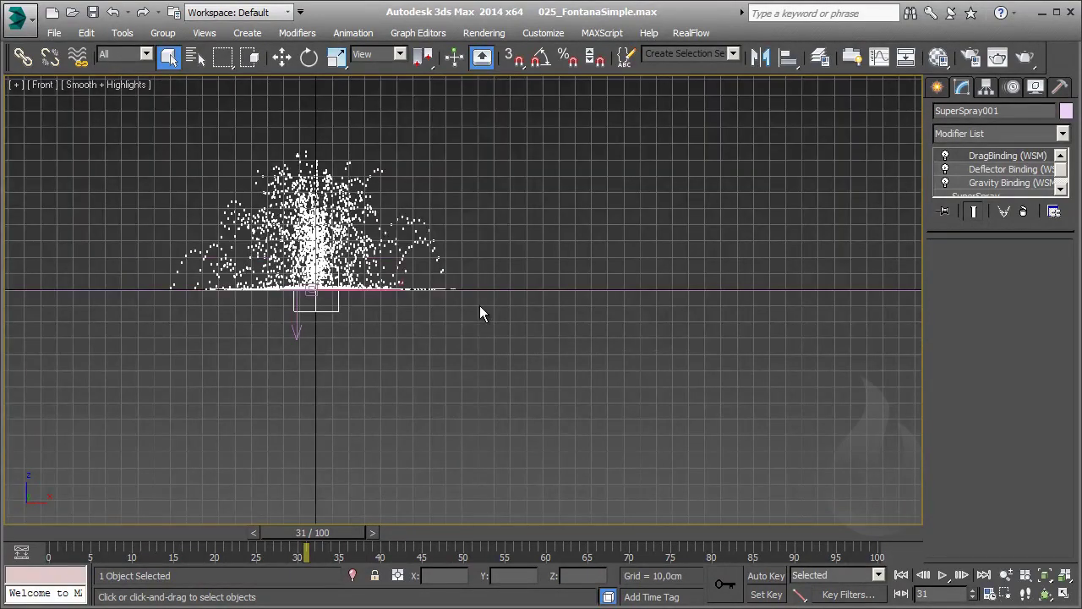
scroll(364, 312, "up", 5)
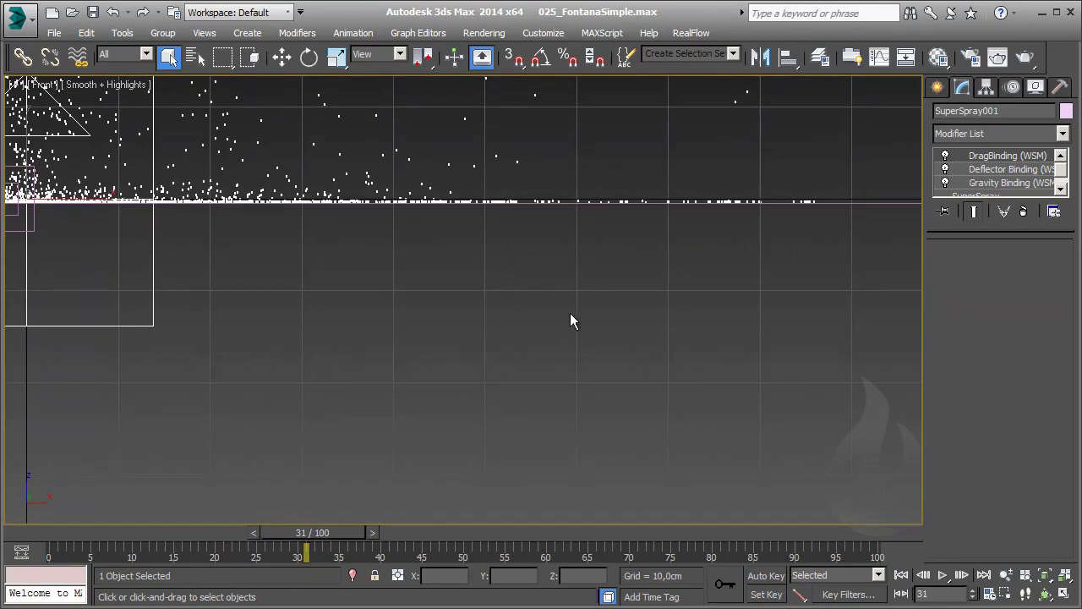
middle_click_drag(569, 319, 345, 389)
Select Deflector001 and frame it with the emitter in the Front view.
left_click(802, 234)
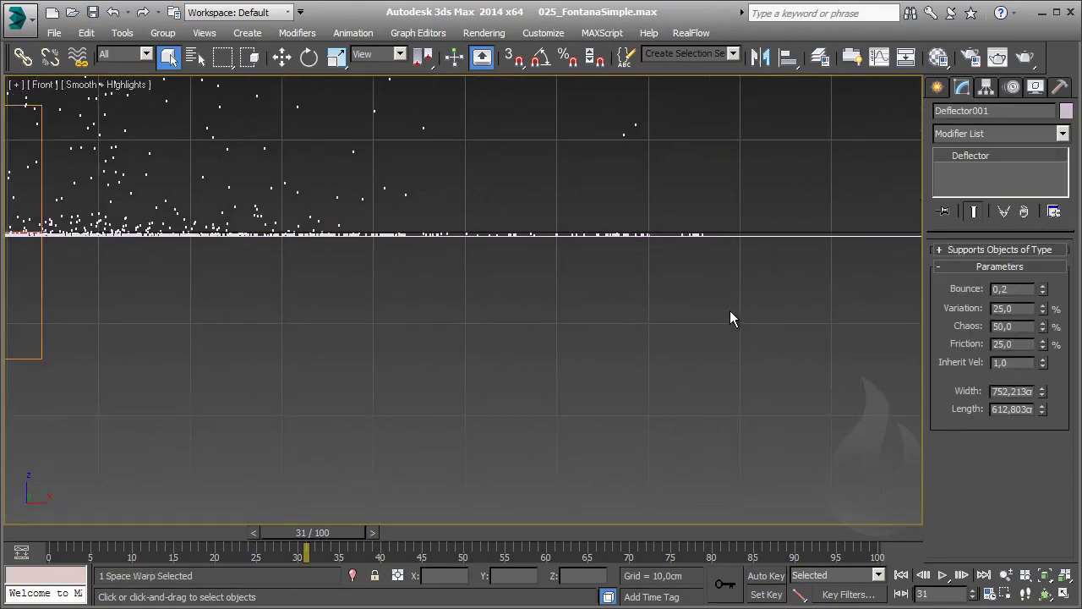
scroll(787, 338, "down", 2)
scroll(786, 347, "down", 2)
middle_click_drag(413, 341, 465, 338)
scroll(473, 290, "up", 5)
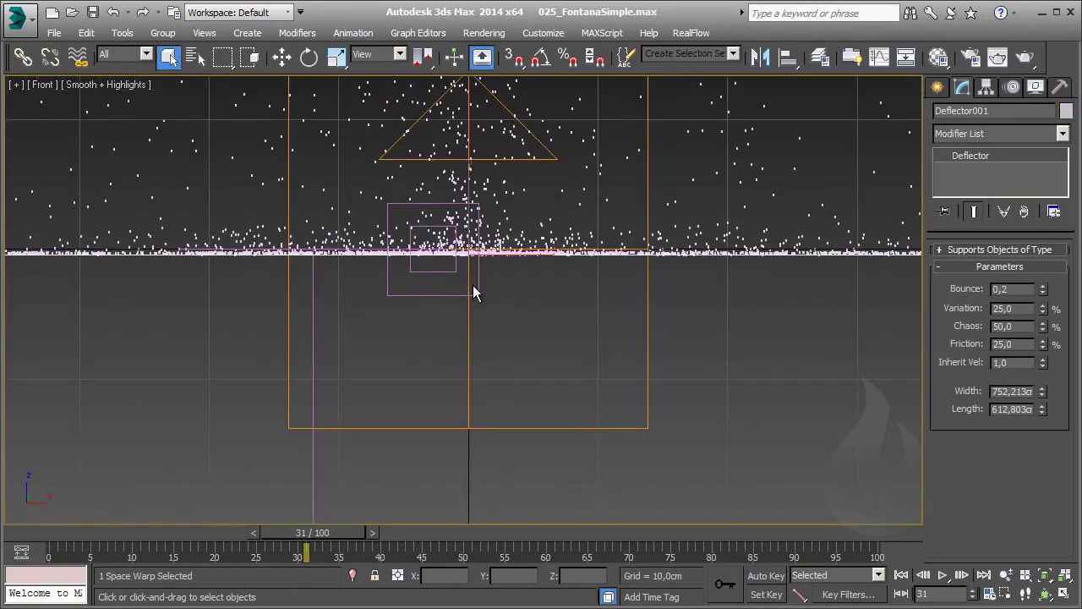
scroll(474, 324, "down", 1)
Move the deflector down to about Z -3.644 cm, just below the emitter.
left_click(281, 57)
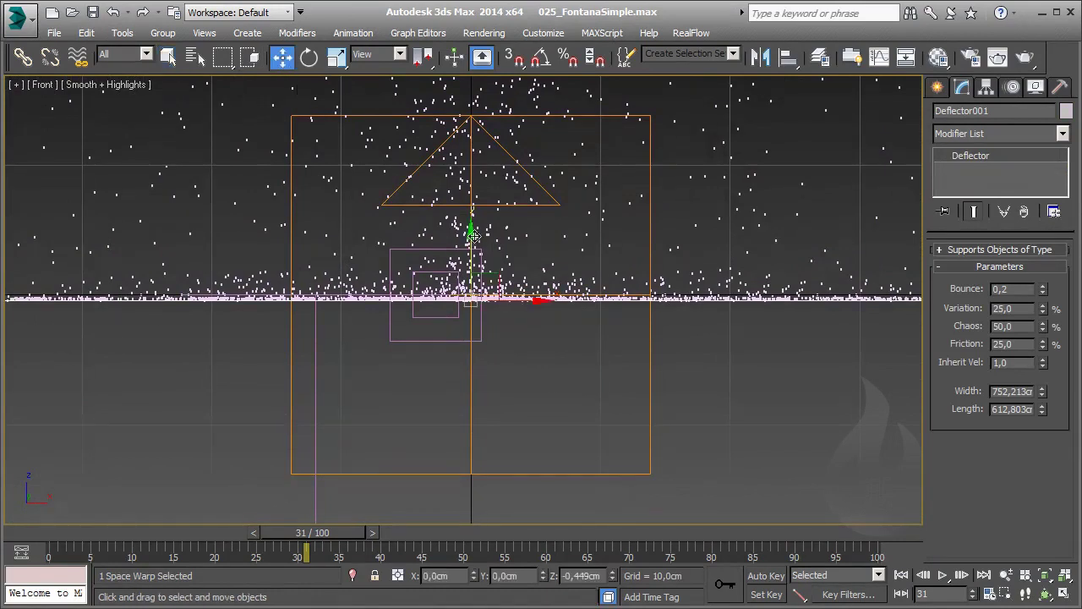
left_click_drag(471, 243, 472, 256)
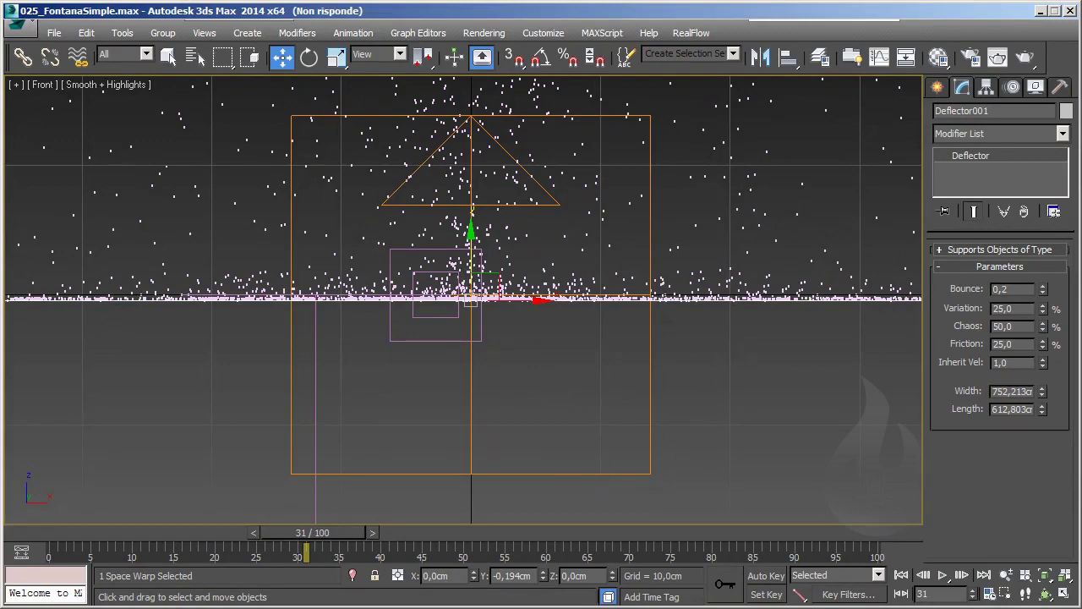
scroll(254, 324, "down", 2)
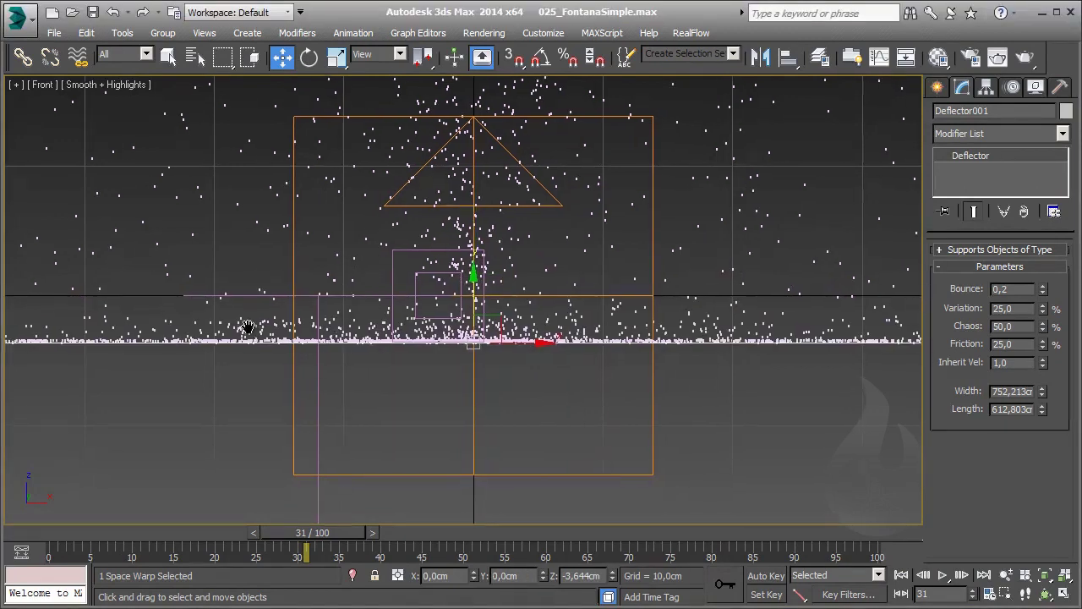
scroll(287, 346, "down", 2)
scroll(318, 374, "down", 2)
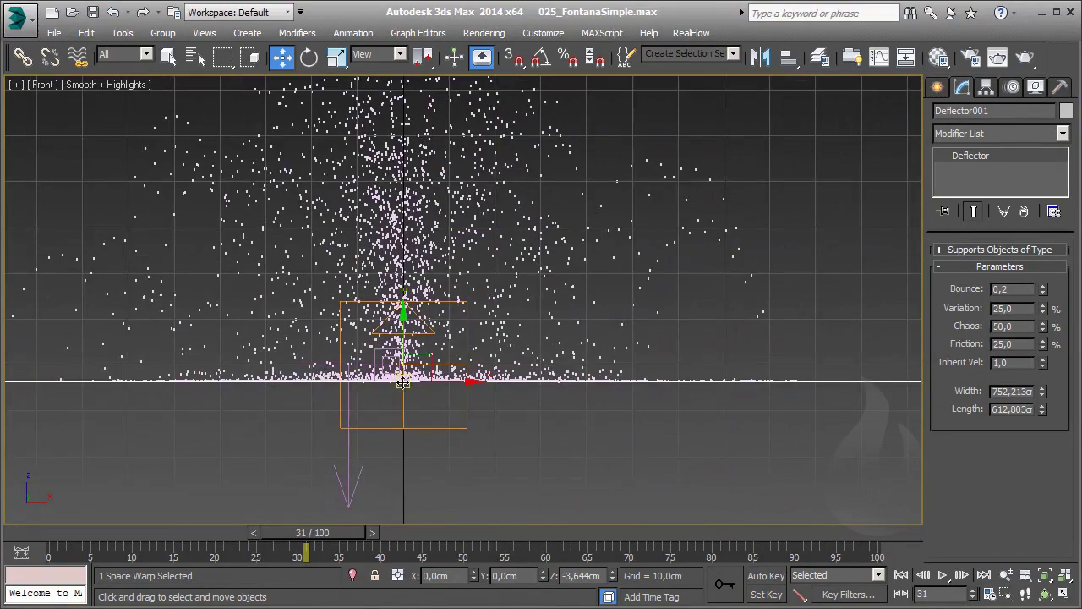
mouse_move(414, 383)
middle_mouse_down()
mouse_move(375, 397)
mouse_move(328, 392)
middle_mouse_up()
key("p")
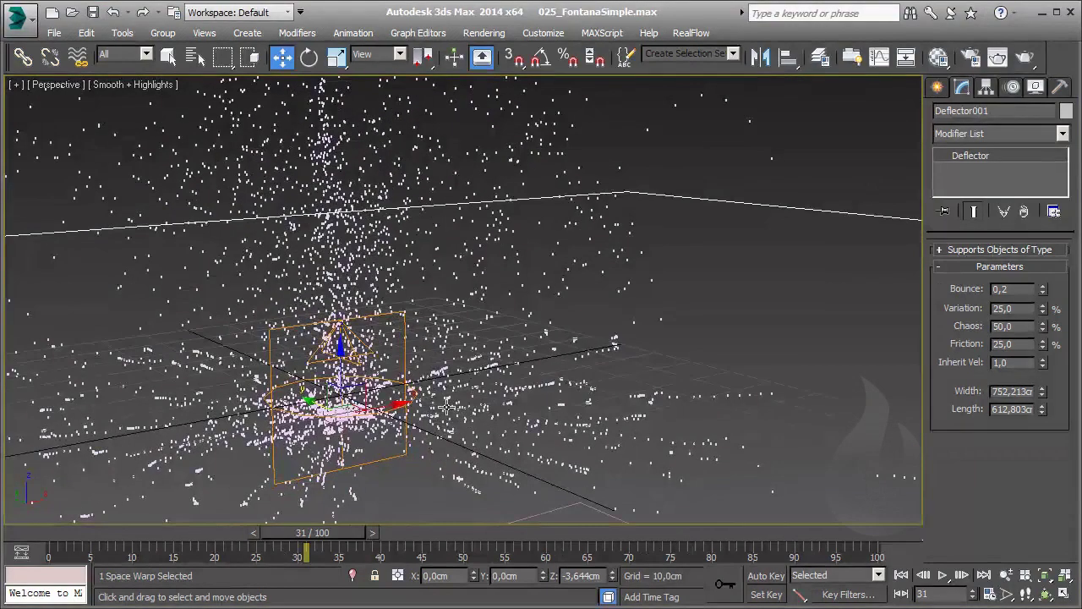
Select SuperSpray001 and show its SuperSpray parameters.
middle_click_drag(446, 406, 720, 282, "alt")
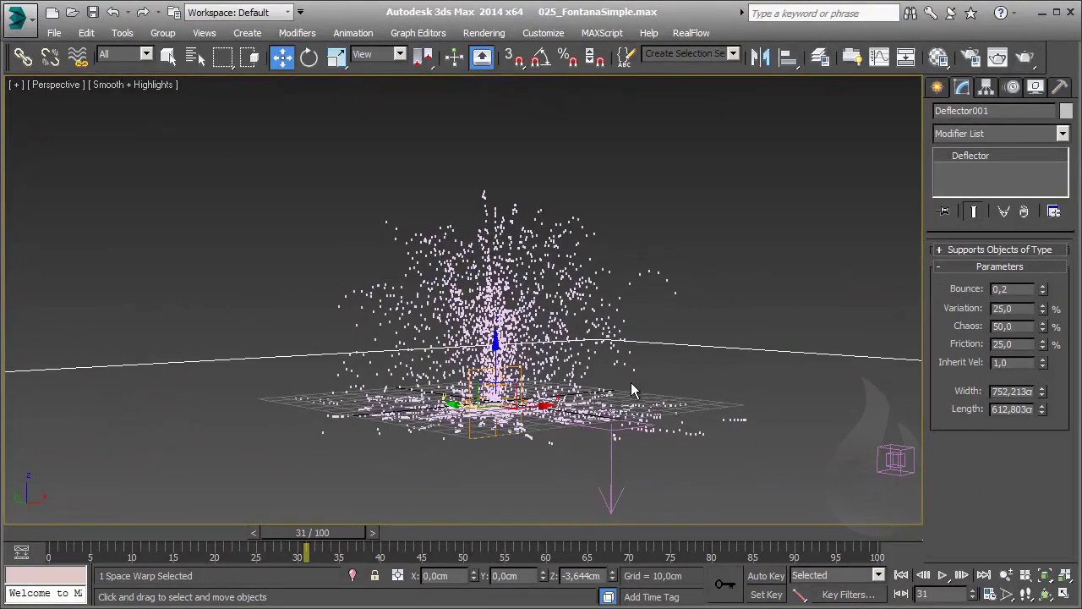
scroll(491, 321, "up", 2)
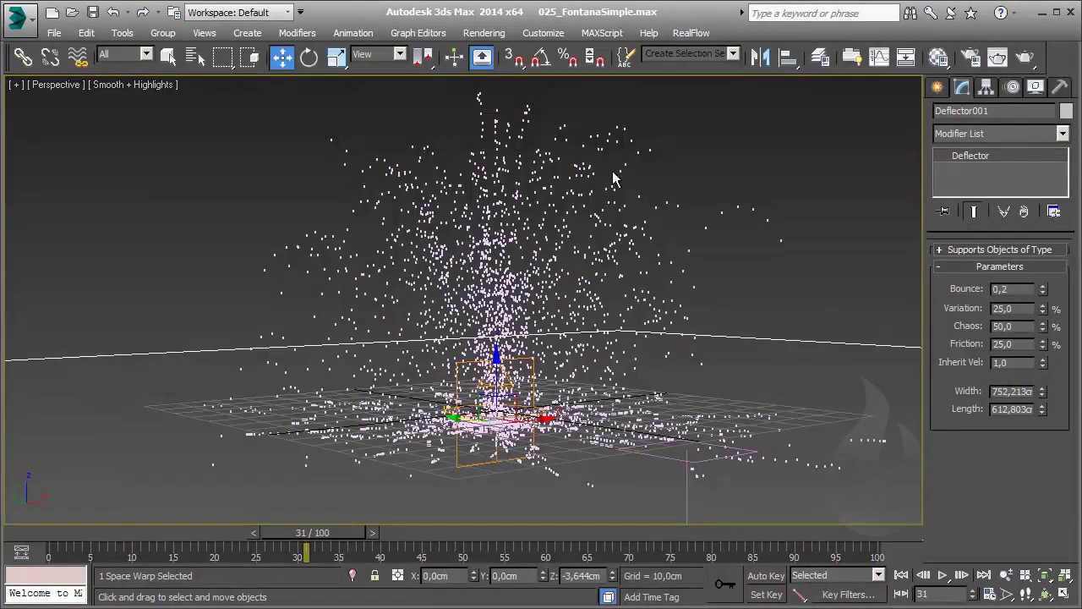
left_click(487, 267)
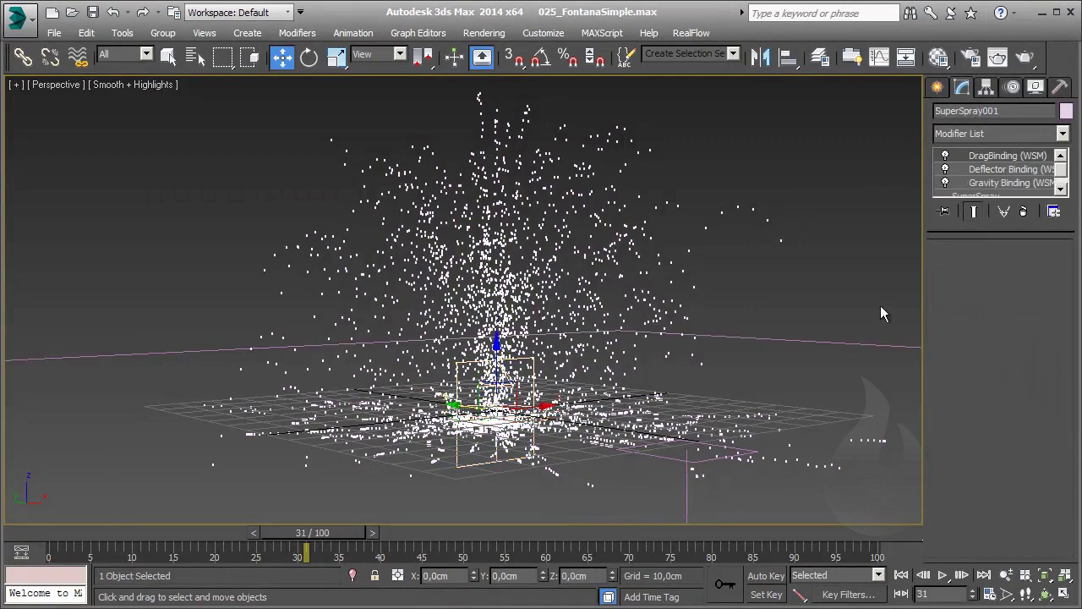
left_click(978, 193)
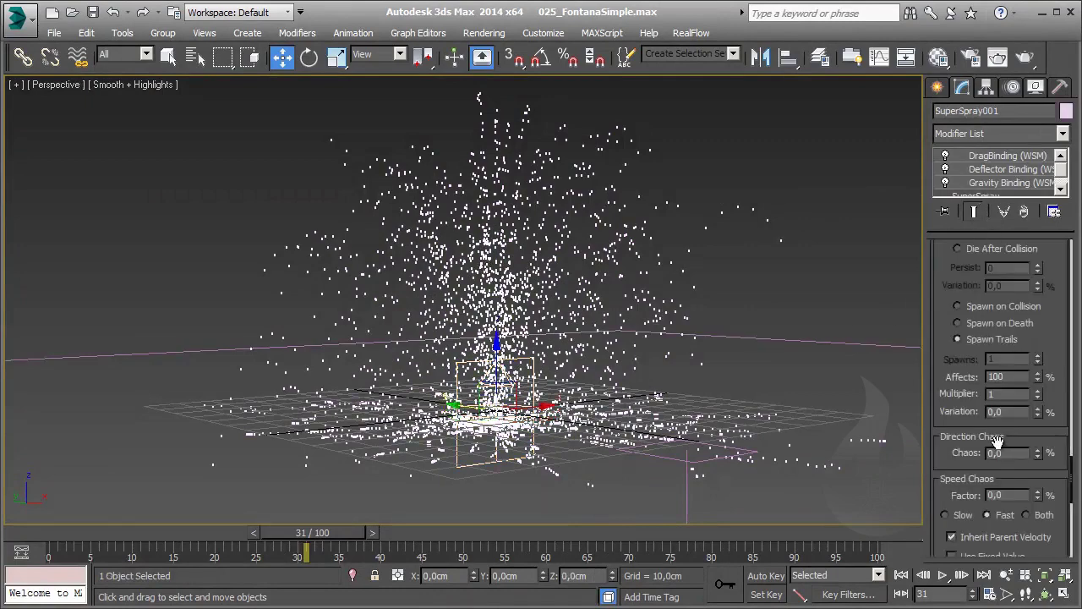
Set Particle Spawning Effects to None for a sparser fountain.
scroll(967, 389, "up", 5)
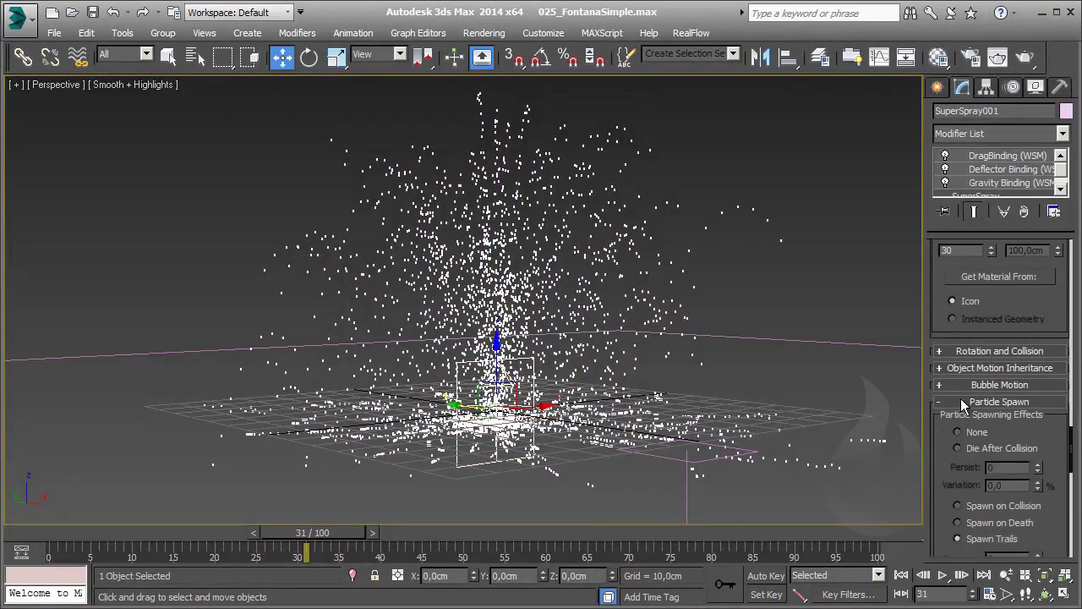
left_click(959, 406)
middle_click_drag(622, 303, 598, 291, "alt")
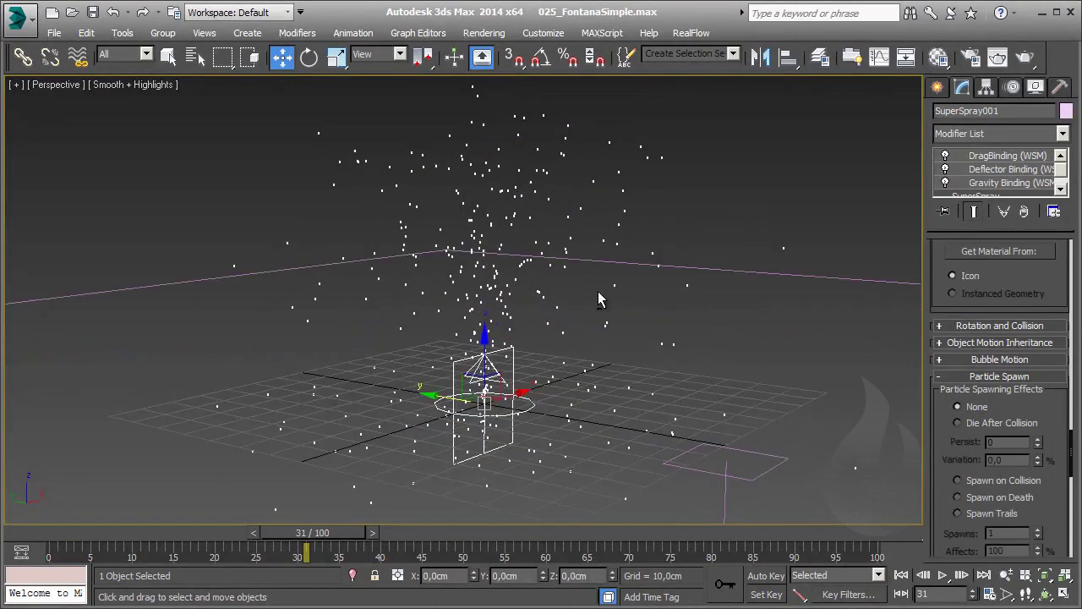
scroll(1023, 338, "up", 3)
scroll(1026, 358, "up", 3)
scroll(1032, 359, "up", 3)
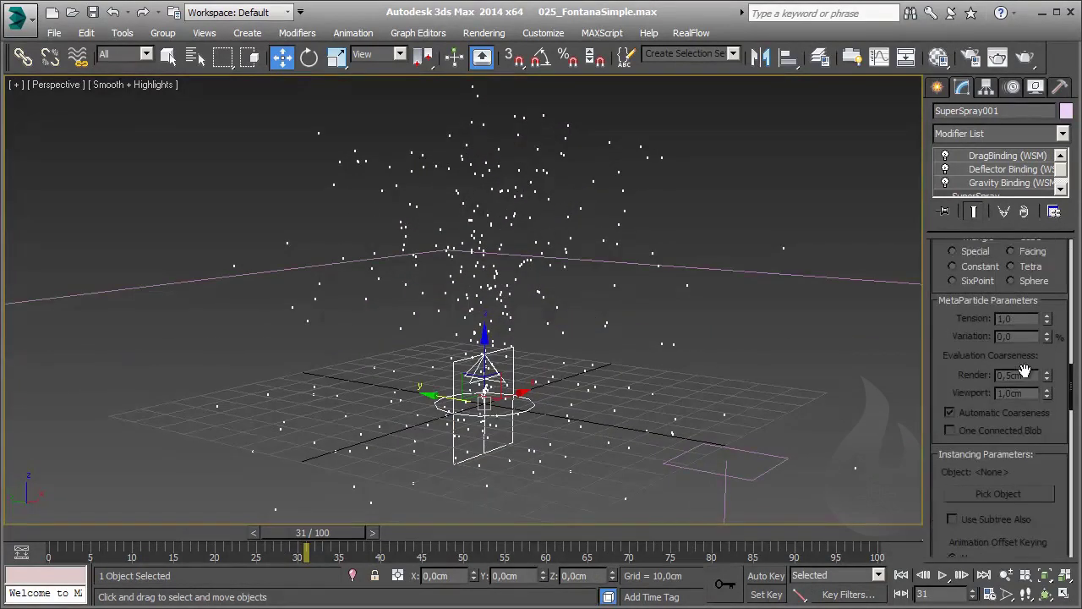
scroll(1024, 369, "down", 4)
scroll(1024, 368, "up", 3)
scroll(1023, 364, "up", 3)
scroll(1024, 363, "up", 3)
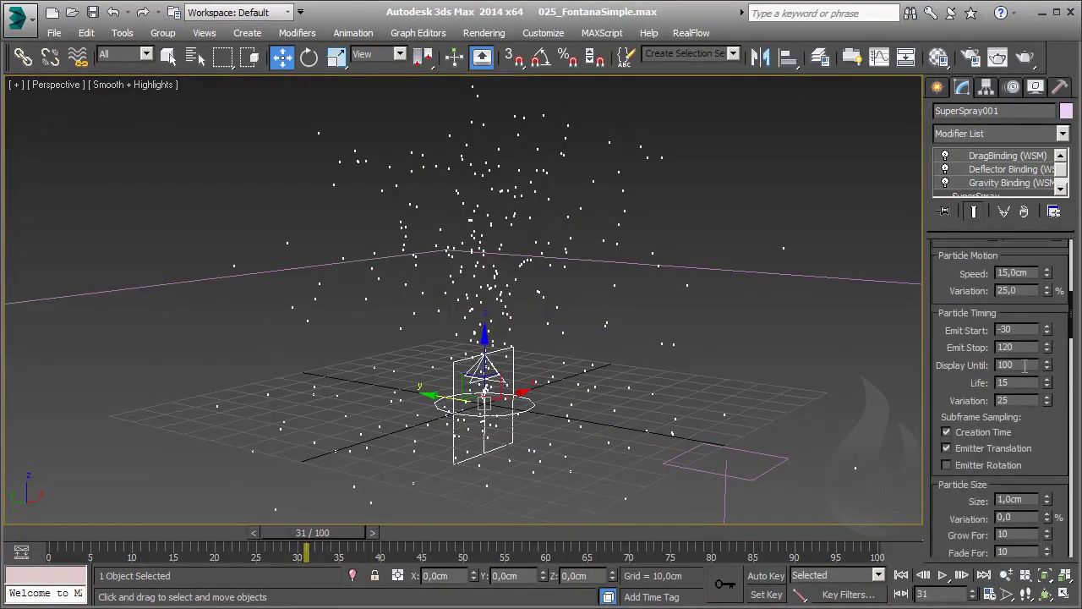
scroll(1023, 365, "up", 2)
scroll(1022, 398, "up", 5)
scroll(1012, 454, "down", 2)
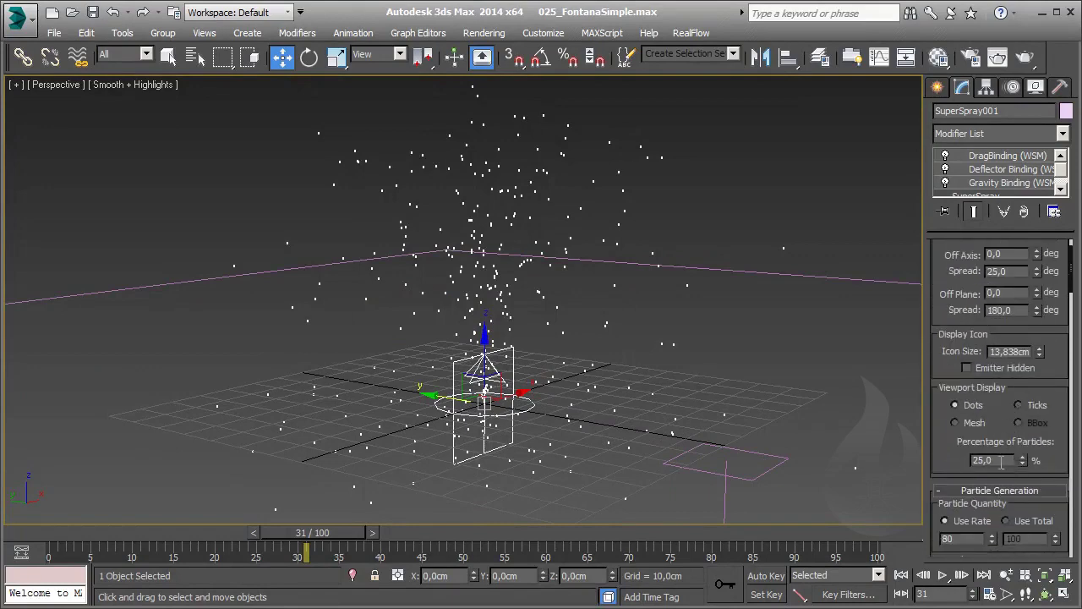
Display 100% of particles in the viewport and raise the emission rate to 120.
type("10")
type("0")
key("Return")
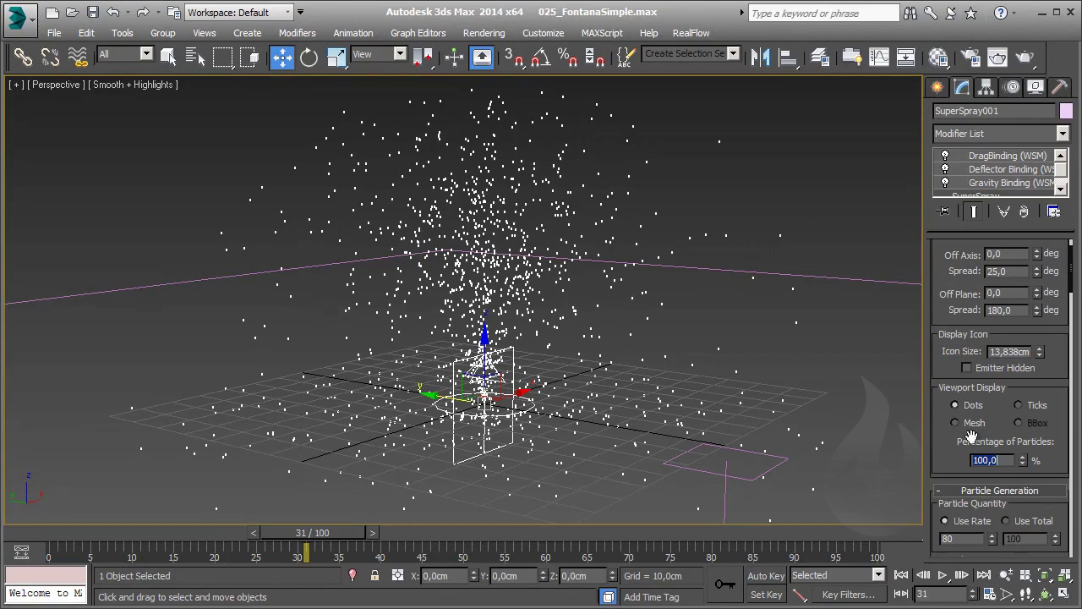
scroll(1049, 362, "down", 3)
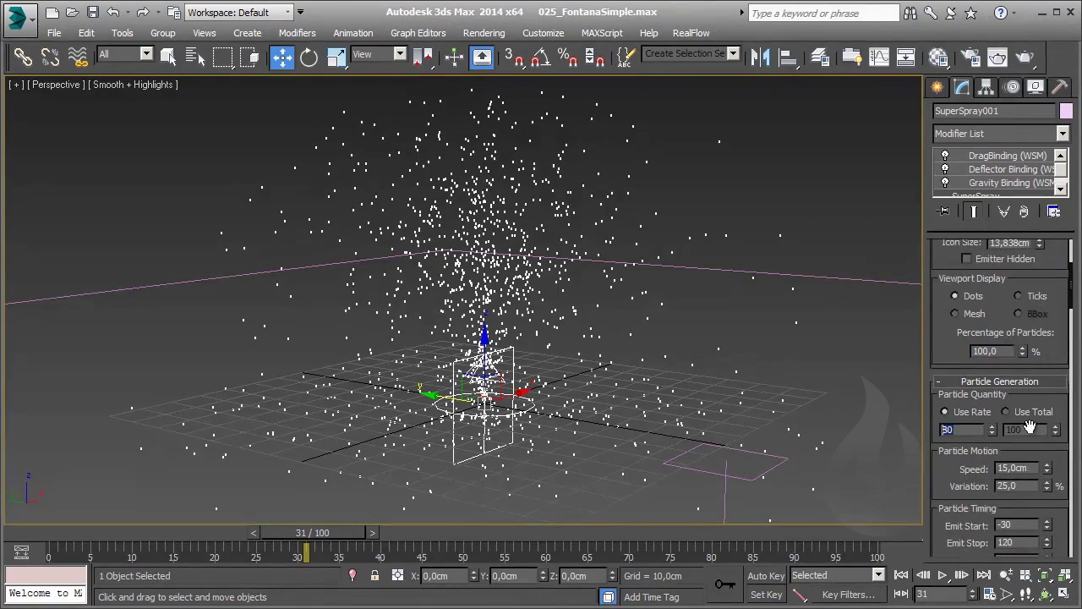
left_click(966, 432)
type("120")
key("Return")
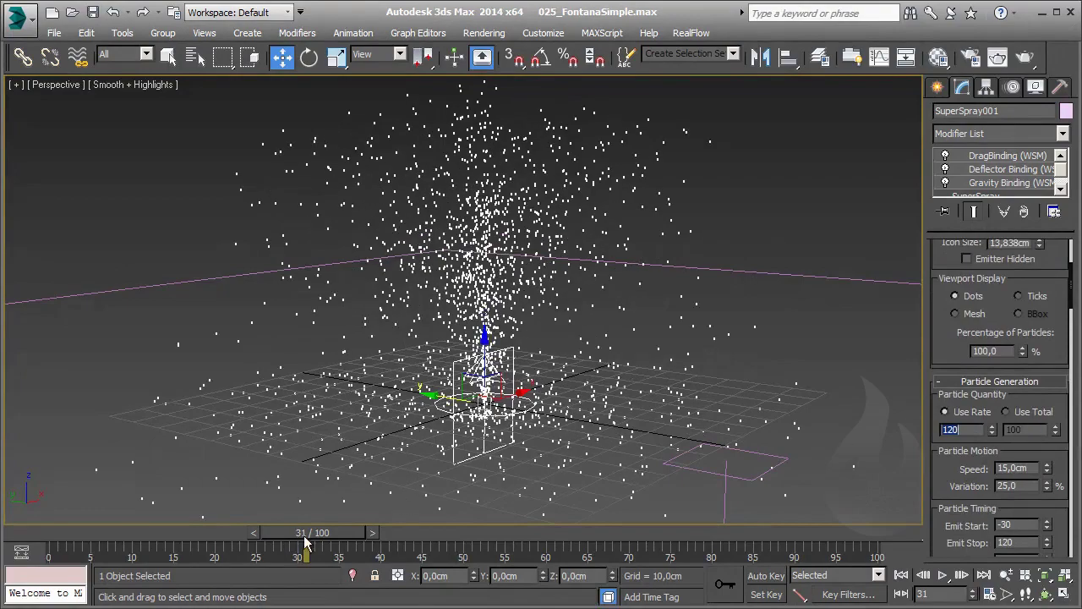
Scrub the animation to preview the fountain at frame 53.
mouse_move(311, 533)
left_mouse_down()
mouse_move(36, 534)
mouse_move(480, 532)
left_mouse_up()
key("w")
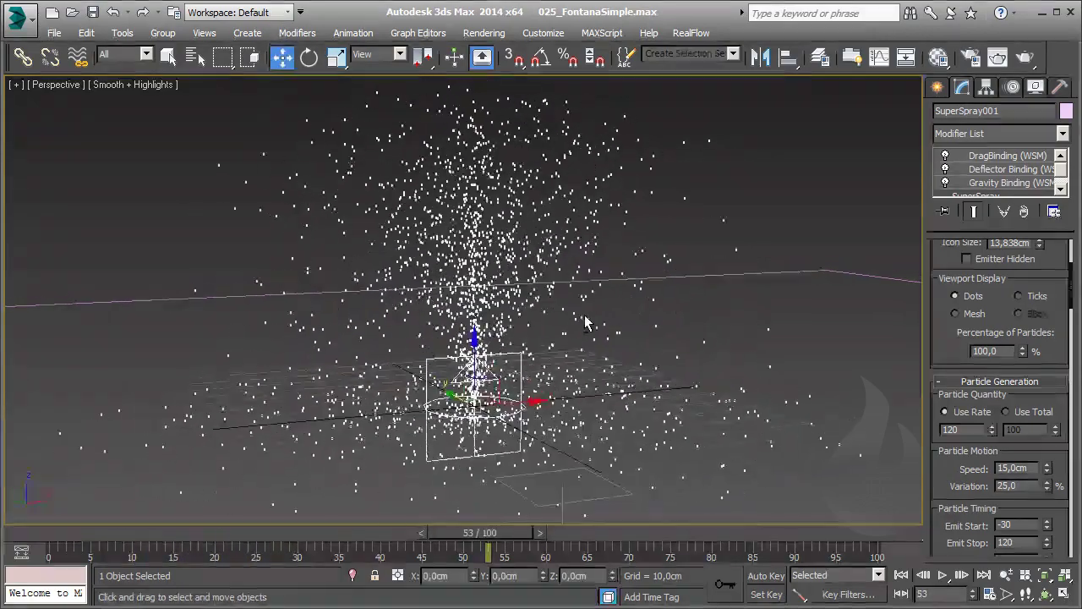
mouse_move(524, 355)
middle_mouse_down("alt")
mouse_move(589, 314)
mouse_move(611, 314)
mouse_move(657, 341)
mouse_move(586, 342)
mouse_move(569, 355)
middle_mouse_up("alt")
scroll(525, 363, "down", 2)
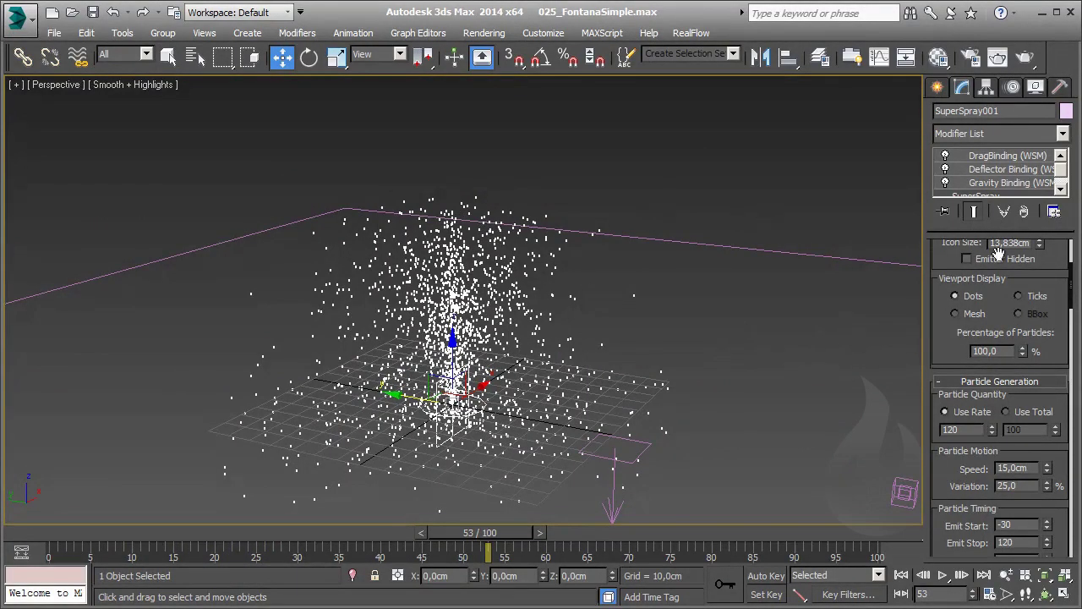
left_click_drag(938, 263, 940, 360)
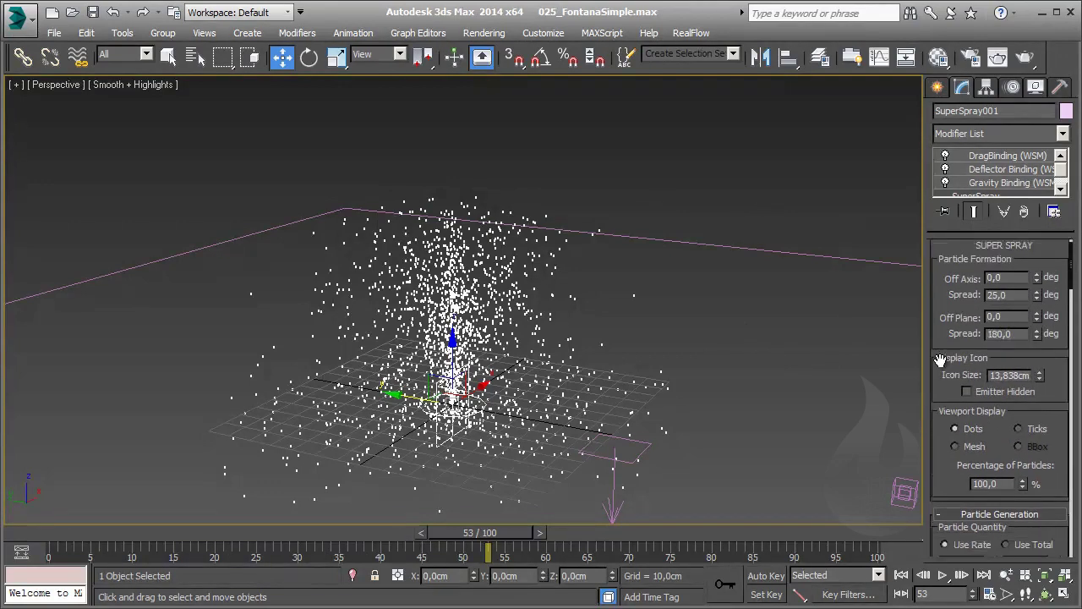
Try MetaParticles as the particle type.
scroll(939, 357, "down", 2)
scroll(938, 360, "down", 2)
scroll(939, 355, "down", 2)
scroll(939, 353, "down", 2)
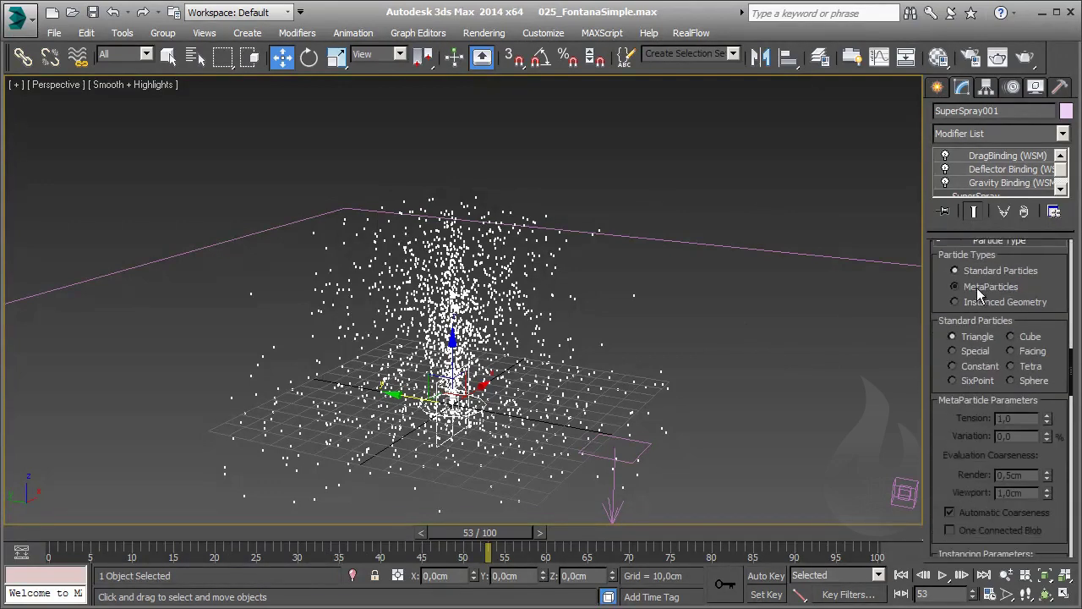
left_click(955, 286)
Switch the particle type back to Standard Particles.
mouse_move(614, 342)
middle_mouse_down("alt")
mouse_move(556, 331)
mouse_move(634, 312)
mouse_move(766, 327)
middle_mouse_up("alt")
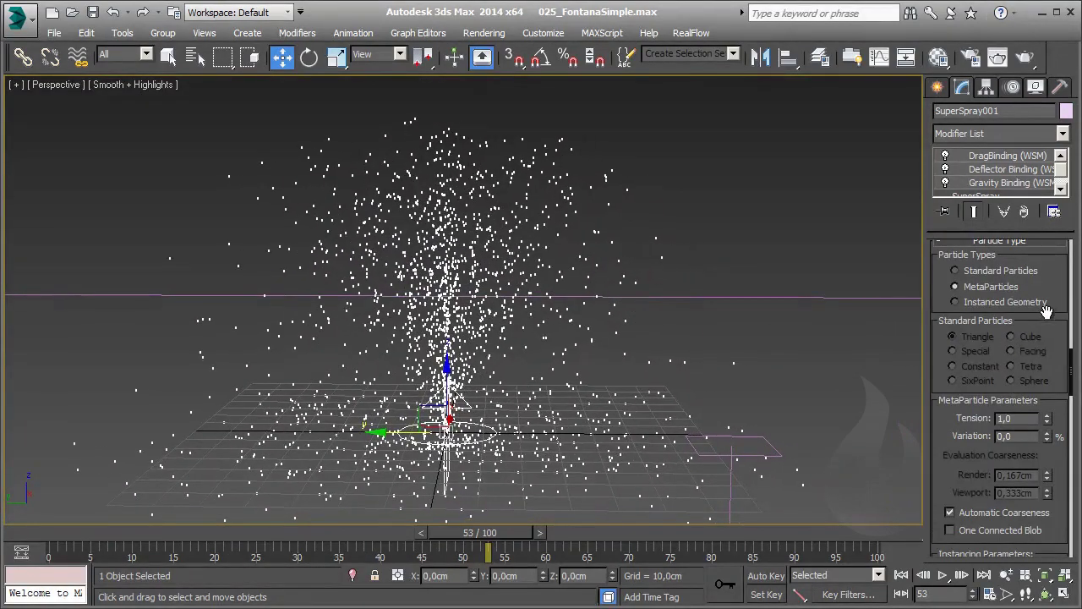
scroll(1050, 296, "up", 2)
scroll(1050, 338, "up", 3)
scroll(1040, 359, "up", 2)
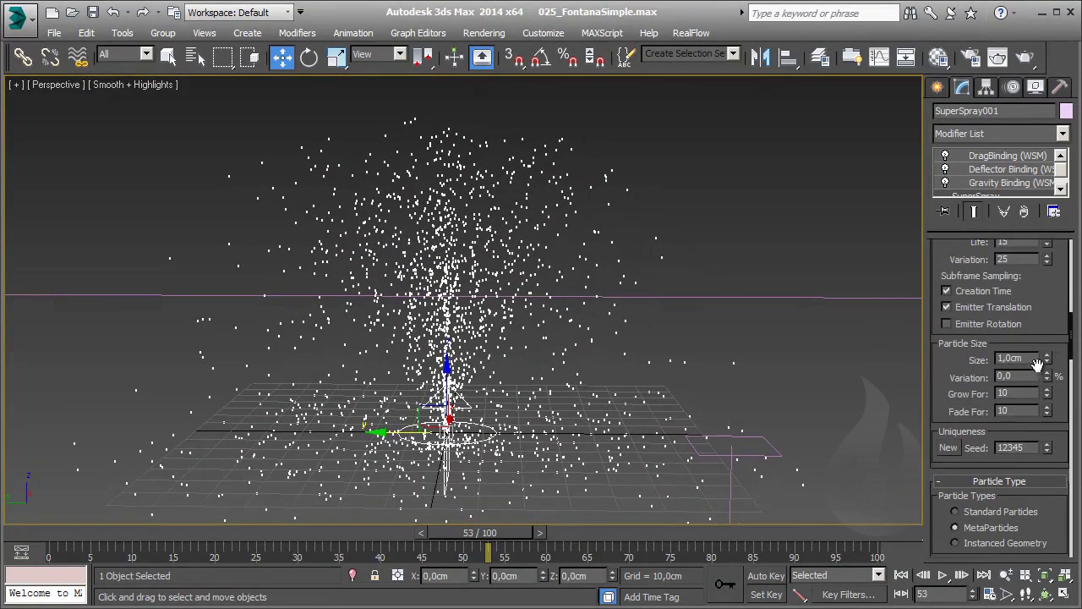
scroll(1048, 504, "down", 3)
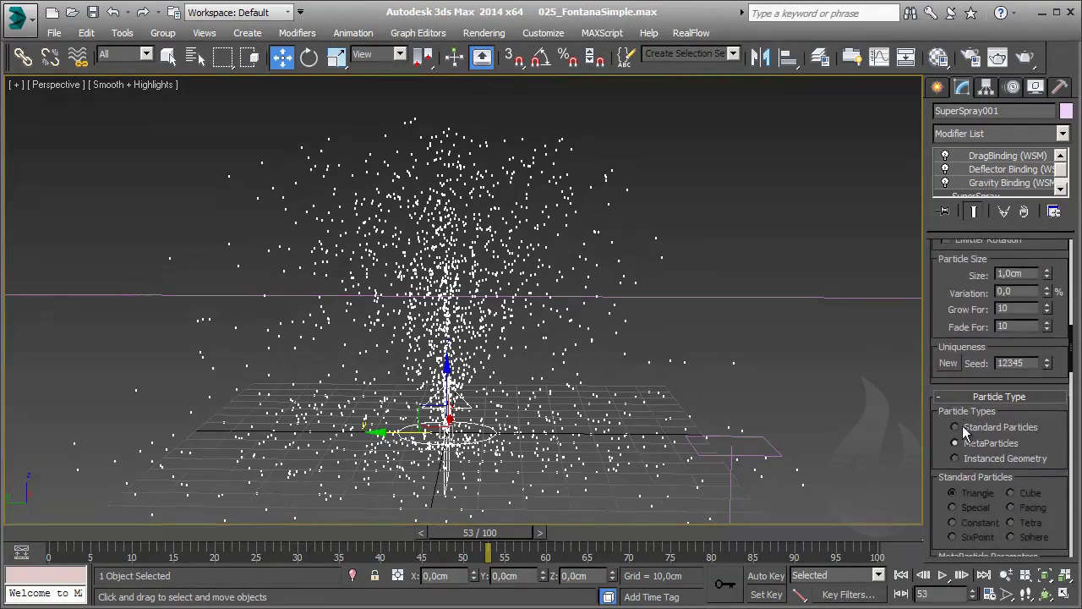
left_click(955, 427)
Make the standard particles Sphere shaped.
scroll(1054, 423, "down", 2)
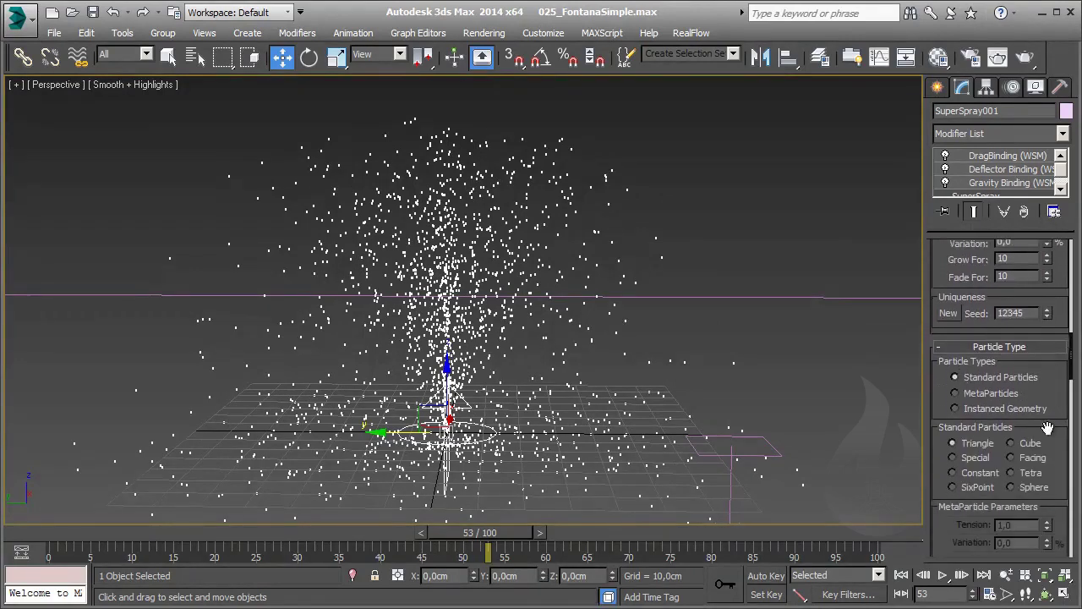
left_click(1019, 489)
scroll(1062, 339, "up", 1)
scroll(1057, 354, "up", 5)
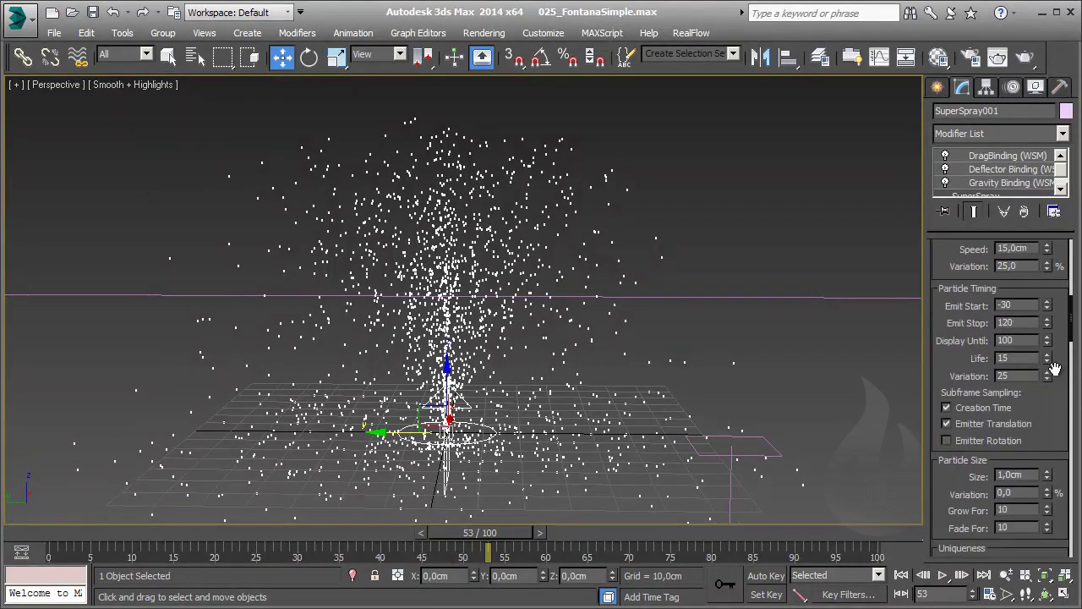
scroll(1053, 359, "up", 5)
scroll(1034, 387, "up", 2)
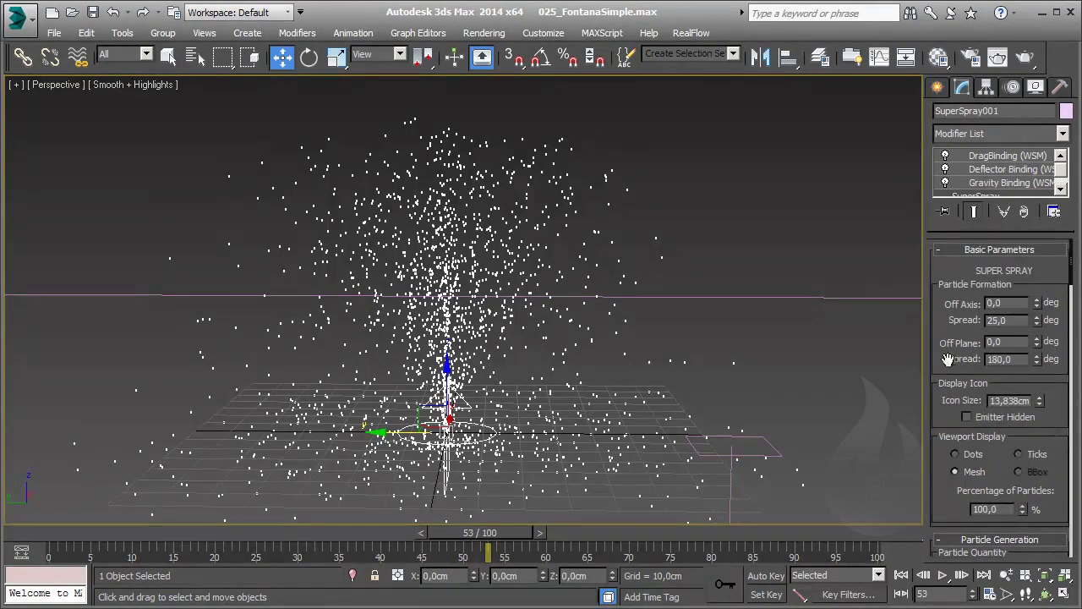
scroll(950, 412, "down", 5)
scroll(960, 359, "down", 2)
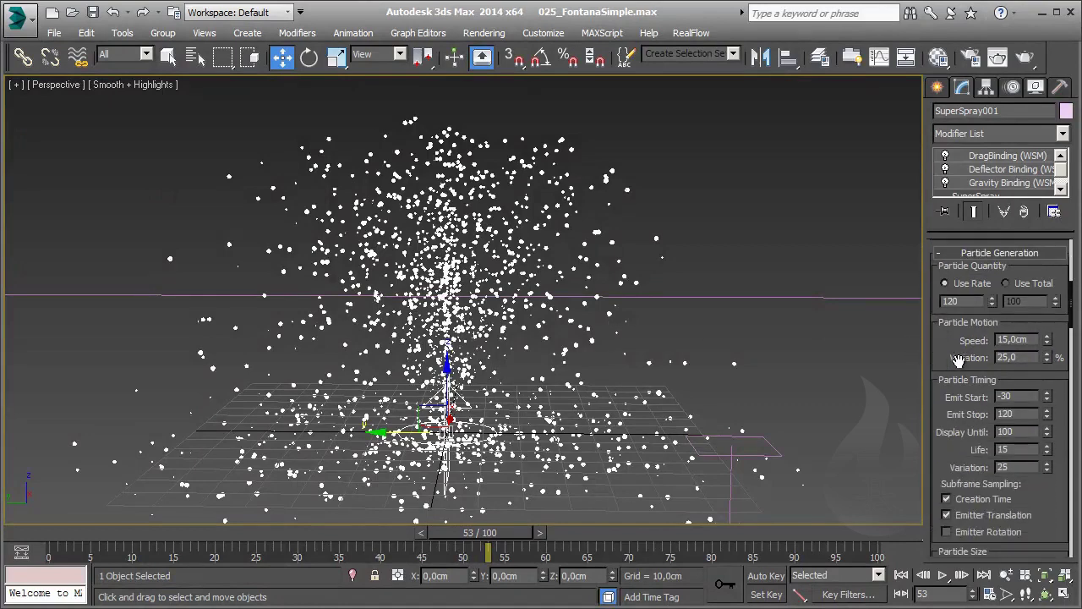
Orbit the view to see the fountain and grid from above.
scroll(989, 361, "down", 2)
middle_click_drag(588, 340, 573, 360)
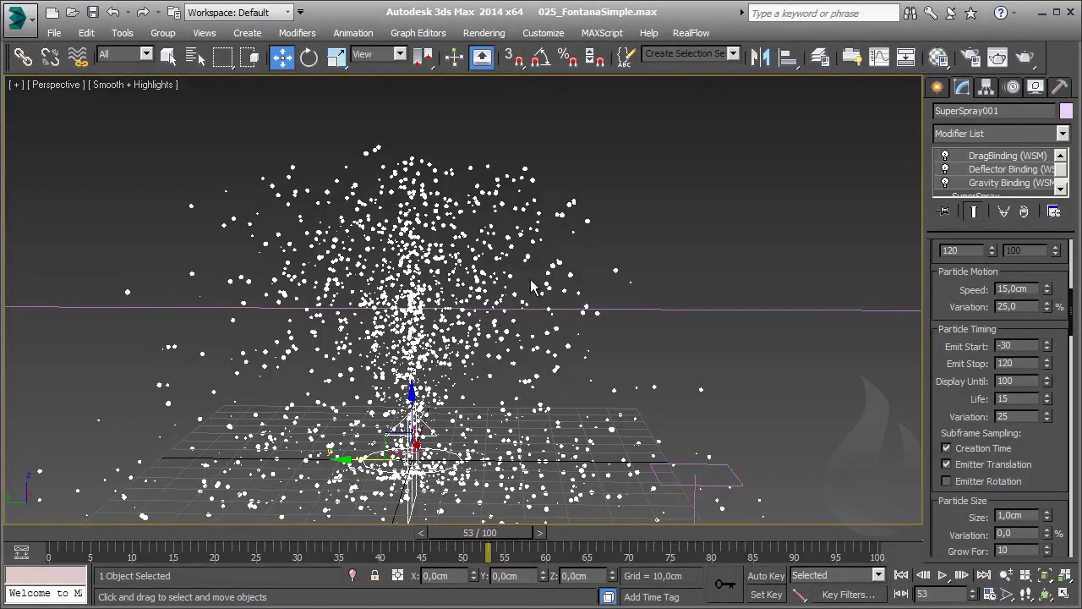
scroll(610, 306, "up", 2)
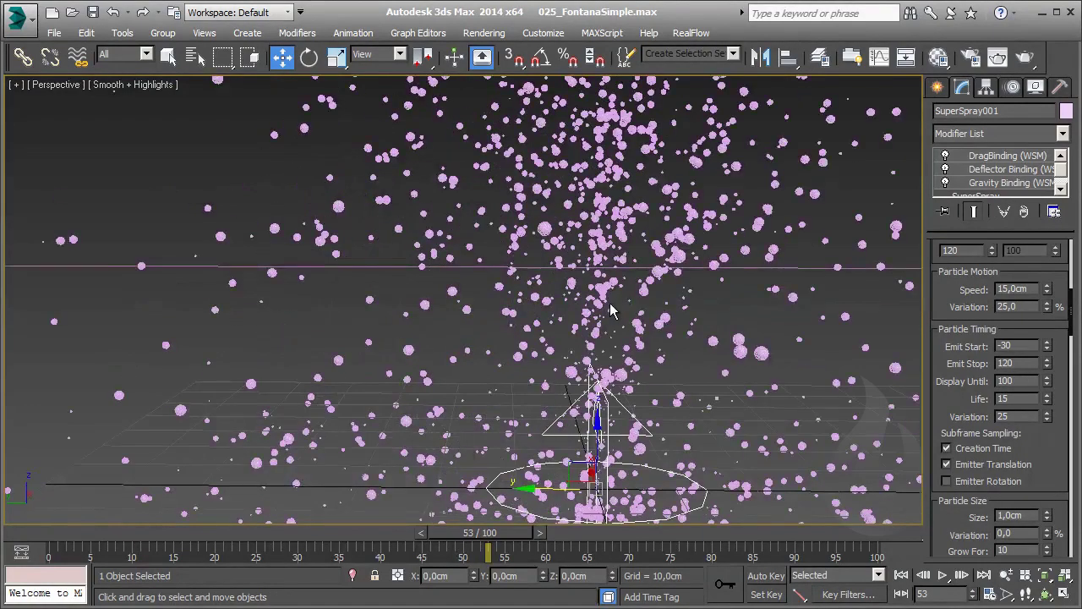
scroll(612, 306, "up", 2)
scroll(612, 306, "down", 1)
scroll(613, 306, "down", 2)
scroll(612, 306, "down", 2)
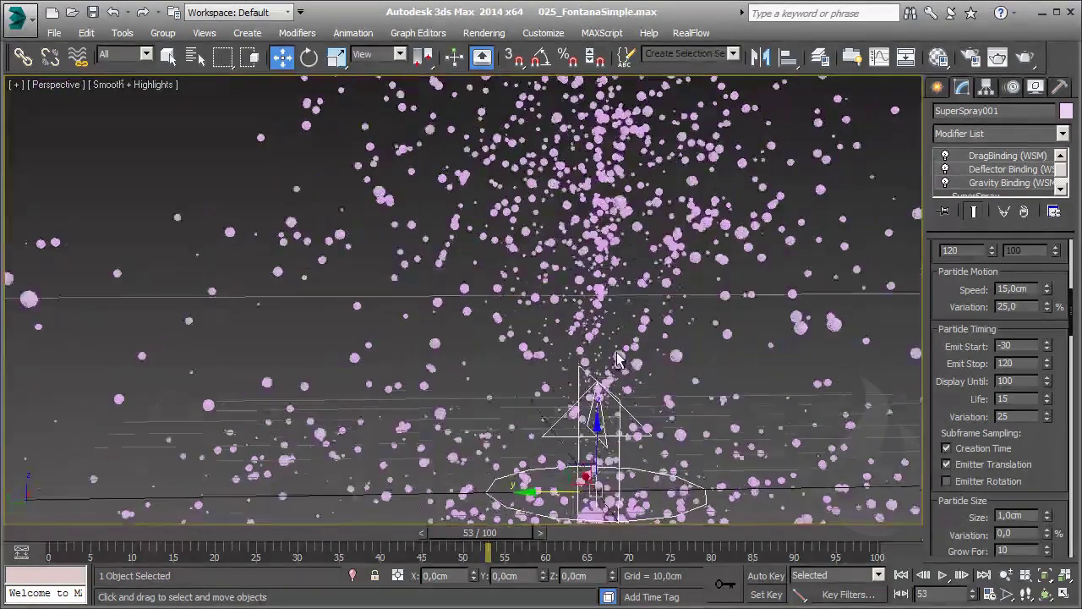
scroll(634, 359, "down", 2)
middle_click_drag(647, 313, 439, 313, "alt")
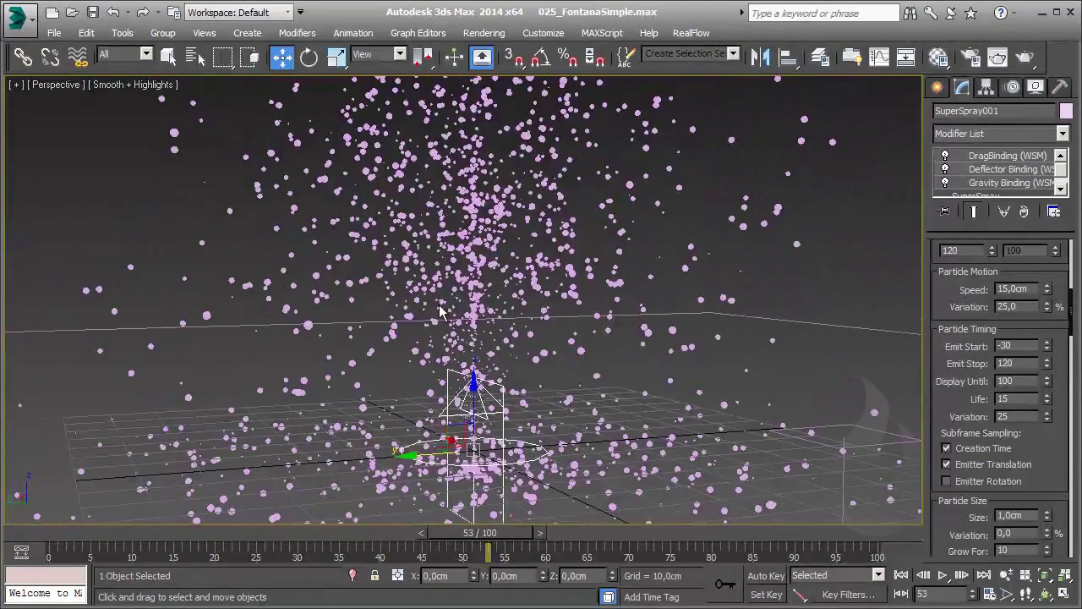
scroll(545, 249, "down", 1)
middle_click_drag(568, 246, 503, 279, "alt")
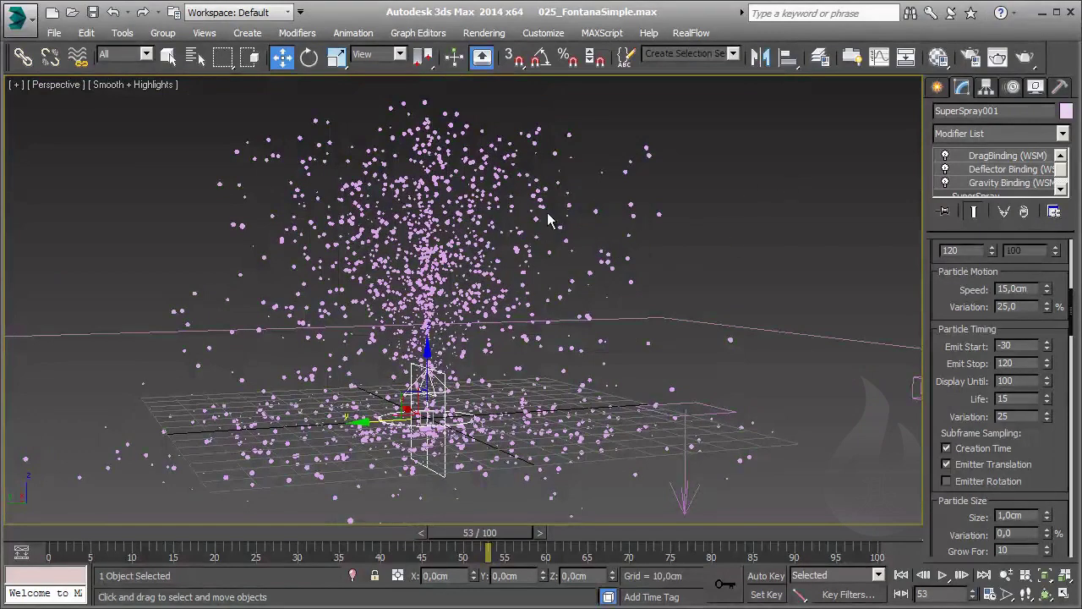
Scroll the Modify panel down toward the Particle Type rollout.
scroll(1042, 463, "down", 1)
scroll(1041, 452, "down", 4)
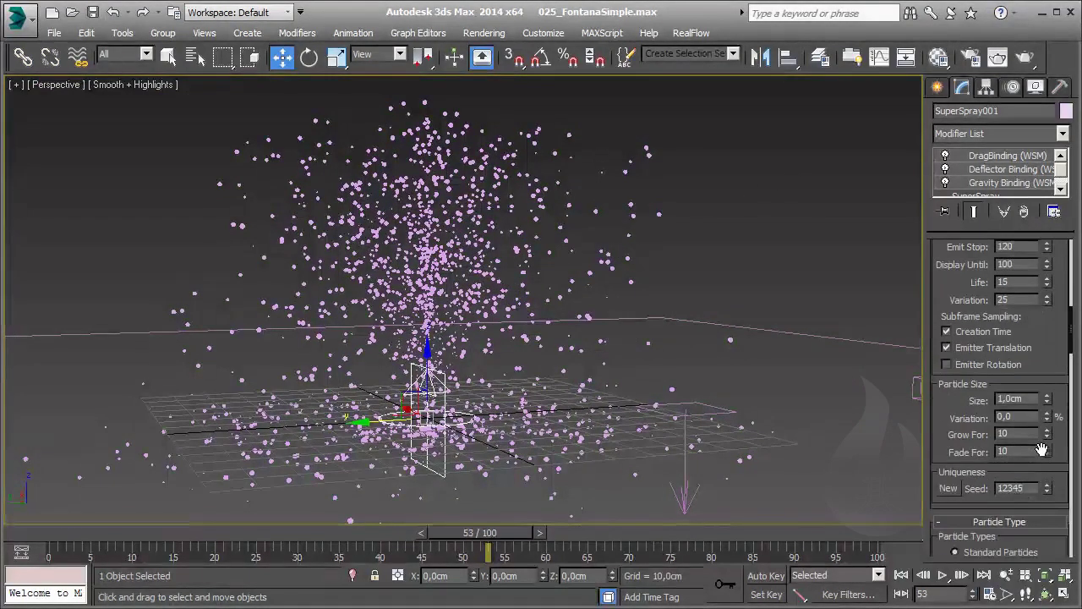
scroll(1042, 449, "down", 2)
scroll(1040, 448, "down", 2)
scroll(1037, 441, "down", 2)
scroll(1035, 446, "down", 2)
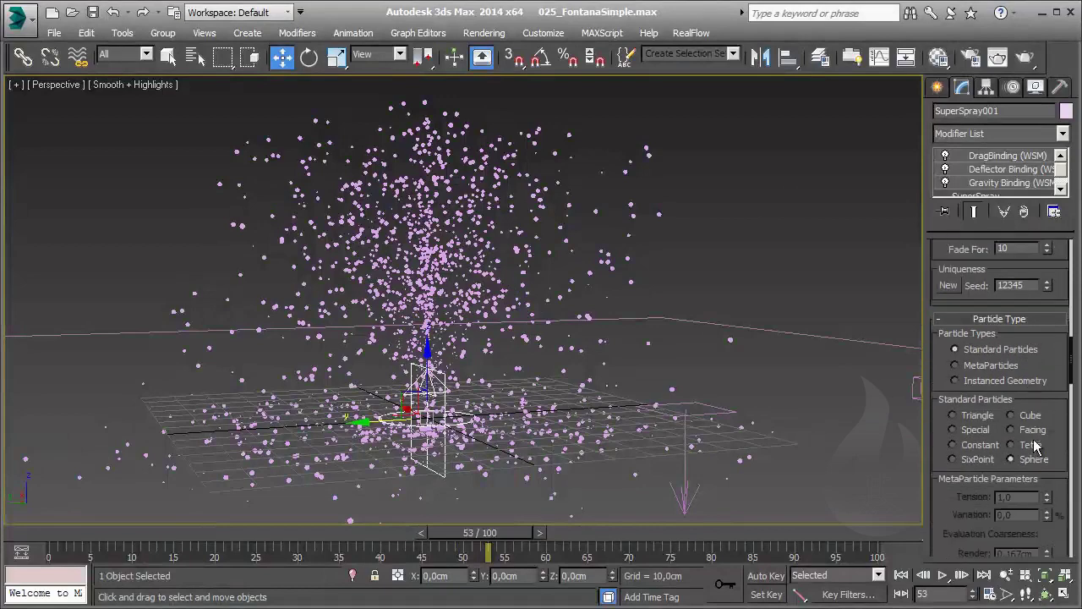
Switch SuperSpray001 to MetaParticles and lower the Tension to 0,1.
left_click(987, 365)
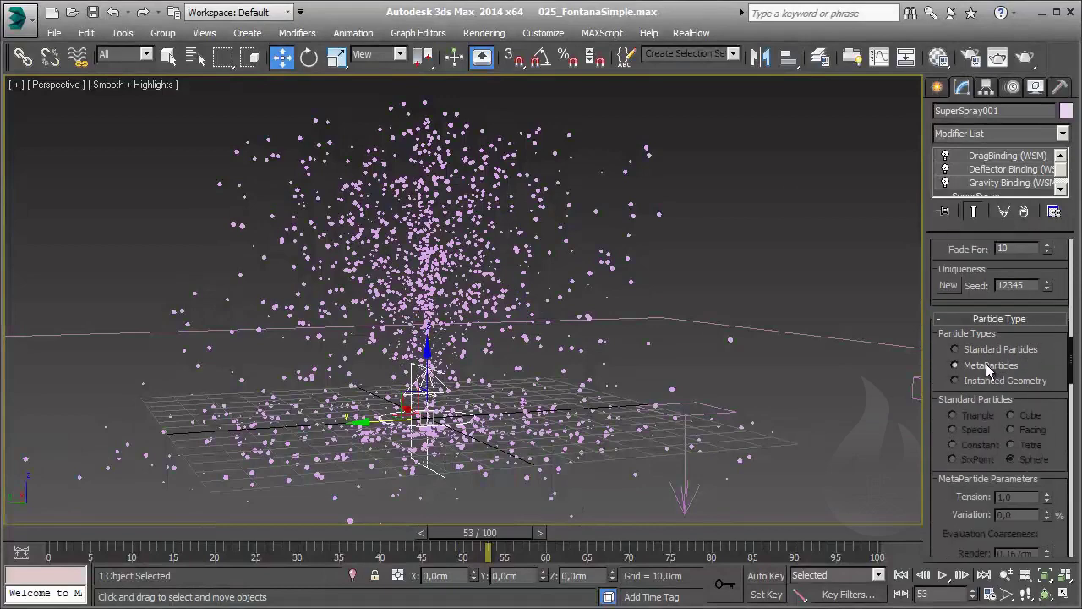
scroll(454, 295, "up", 2)
scroll(476, 309, "up", 2)
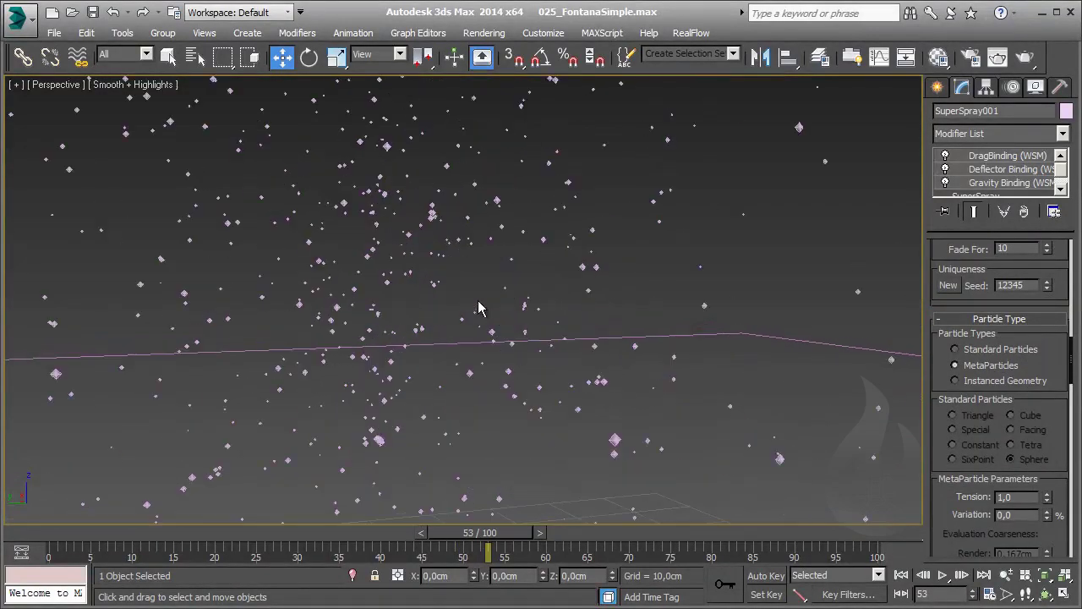
scroll(479, 307, "up", 2)
scroll(491, 360, "down", 1)
scroll(521, 367, "down", 1)
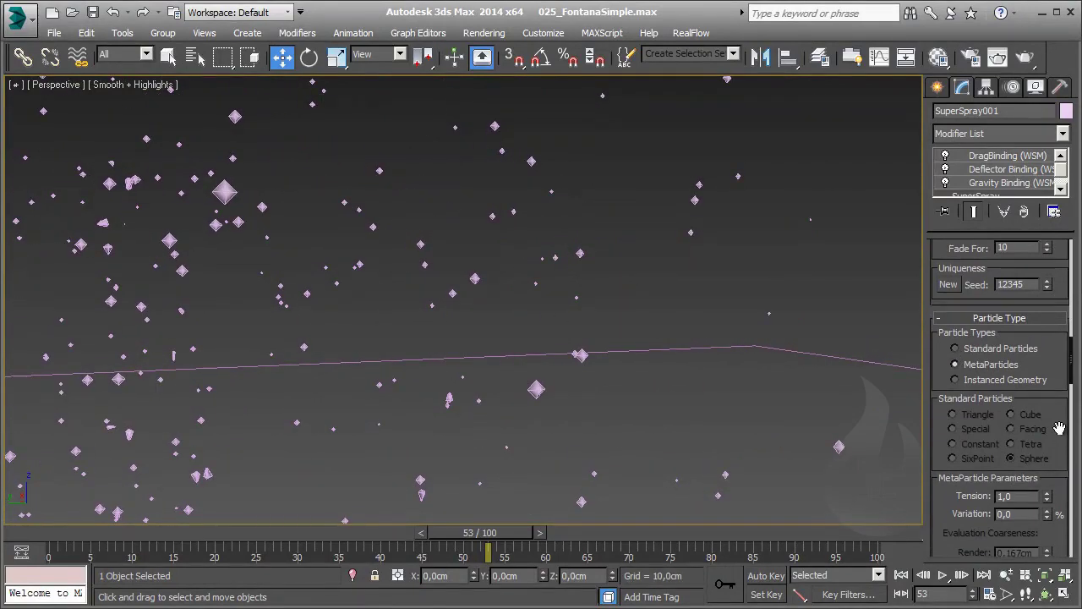
scroll(1054, 431, "down", 1)
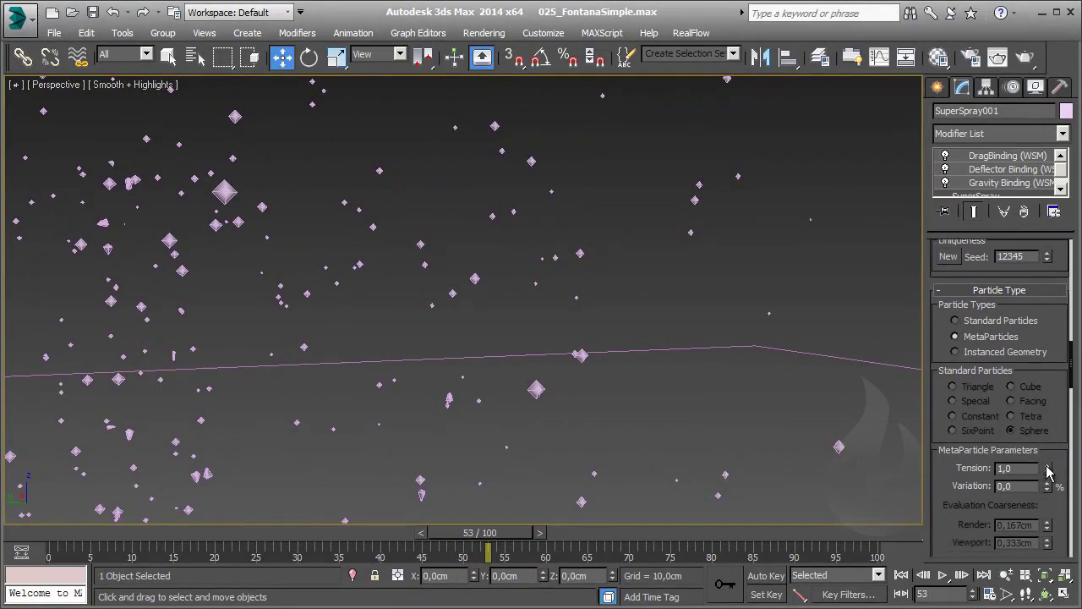
left_click_drag(1048, 470, 1046, 557)
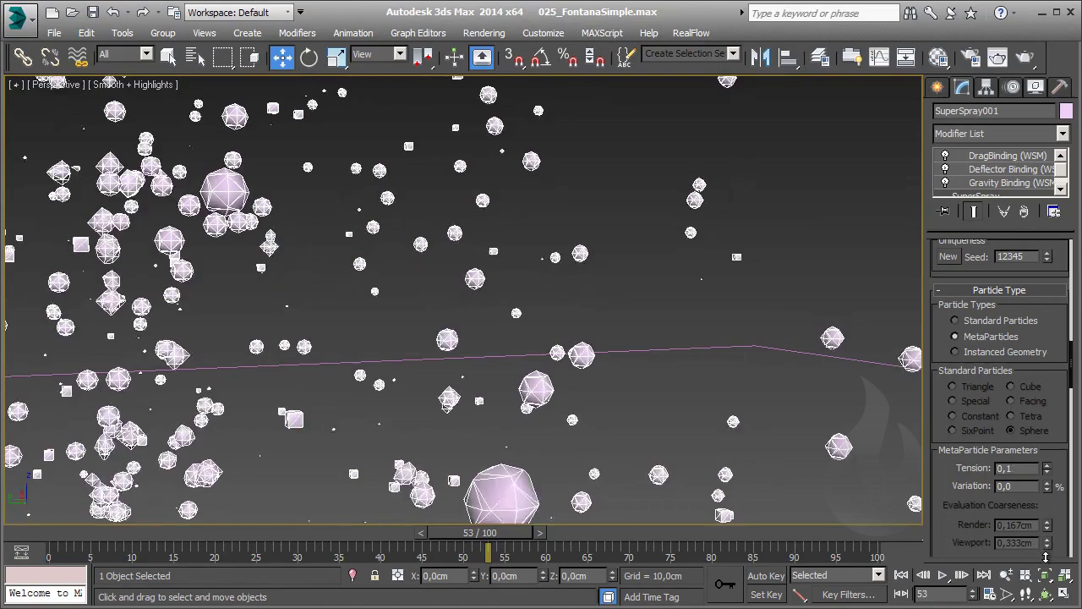
Set MetaParticle Variation to 25%, then return to Standard Particles.
scroll(524, 228, "down", 3)
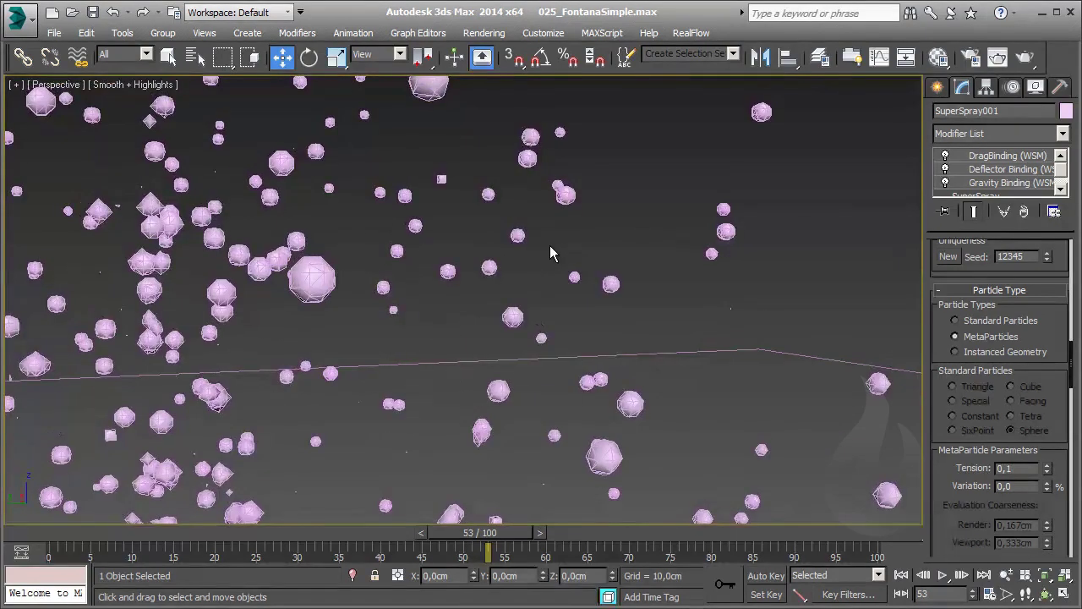
scroll(552, 246, "down", 3)
scroll(558, 253, "down", 2)
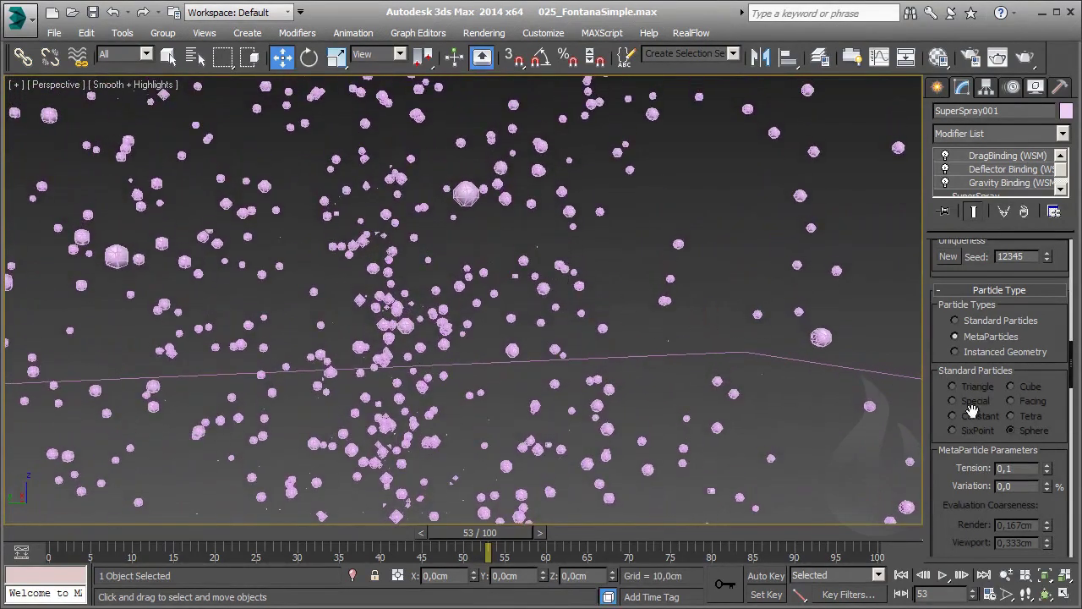
left_click(1048, 488)
type("25")
key("Return")
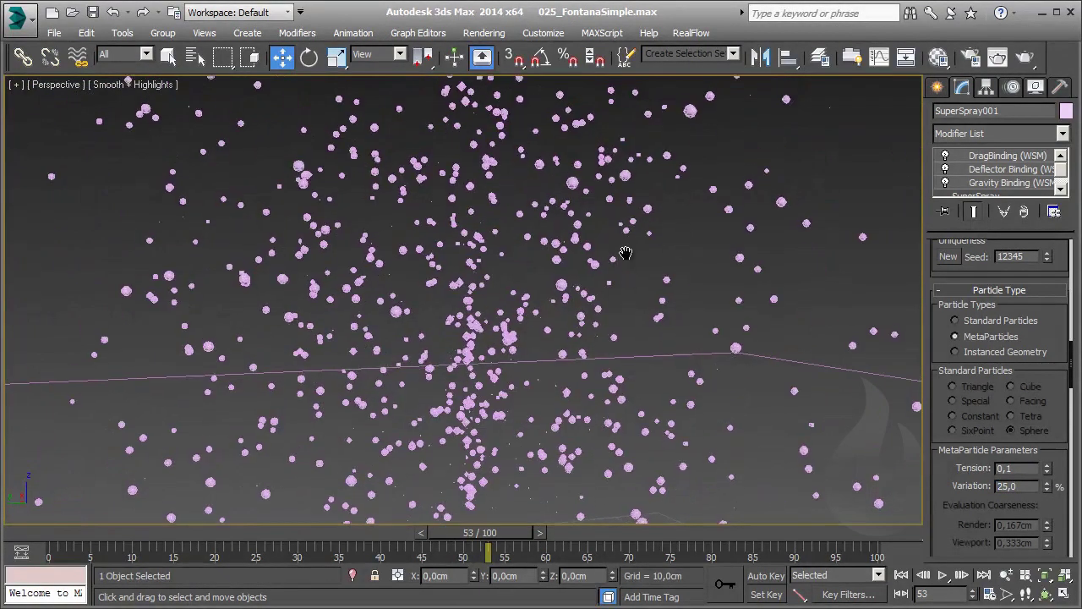
mouse_move(623, 252)
middle_mouse_down()
mouse_move(615, 288)
mouse_move(630, 267)
middle_mouse_up()
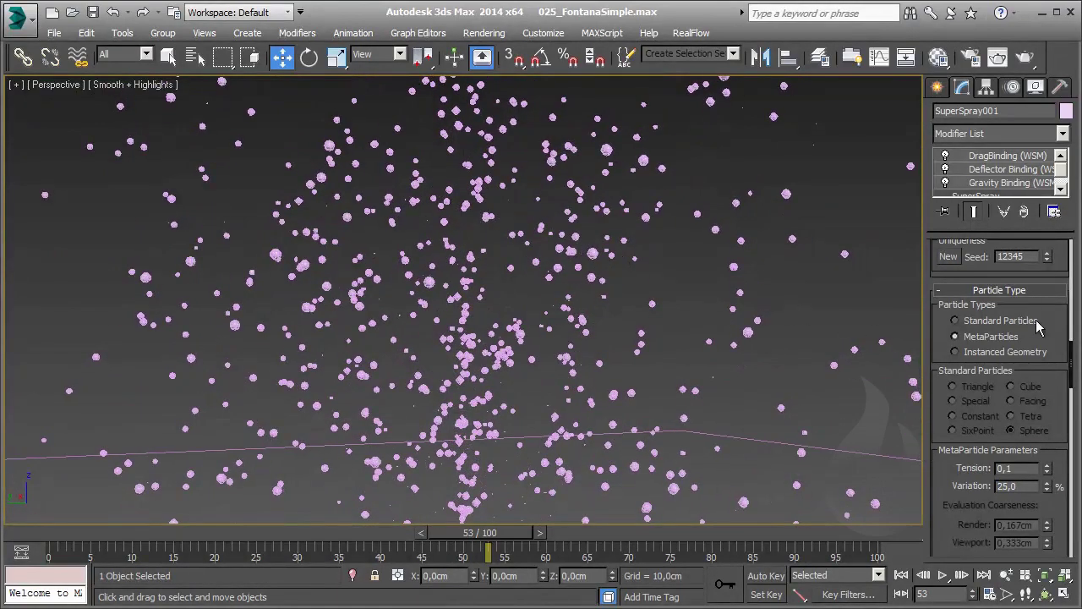
left_click(954, 320)
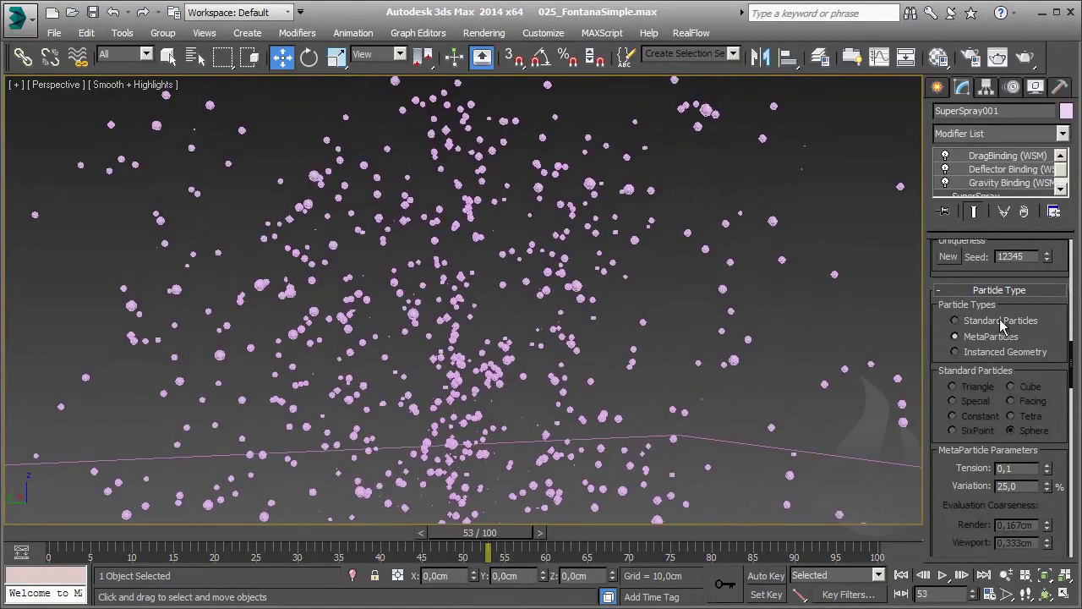
Set the Particle Size to 1,6cm with a size Variation of 25%.
middle_click_drag(803, 341, 600, 267, "alt")
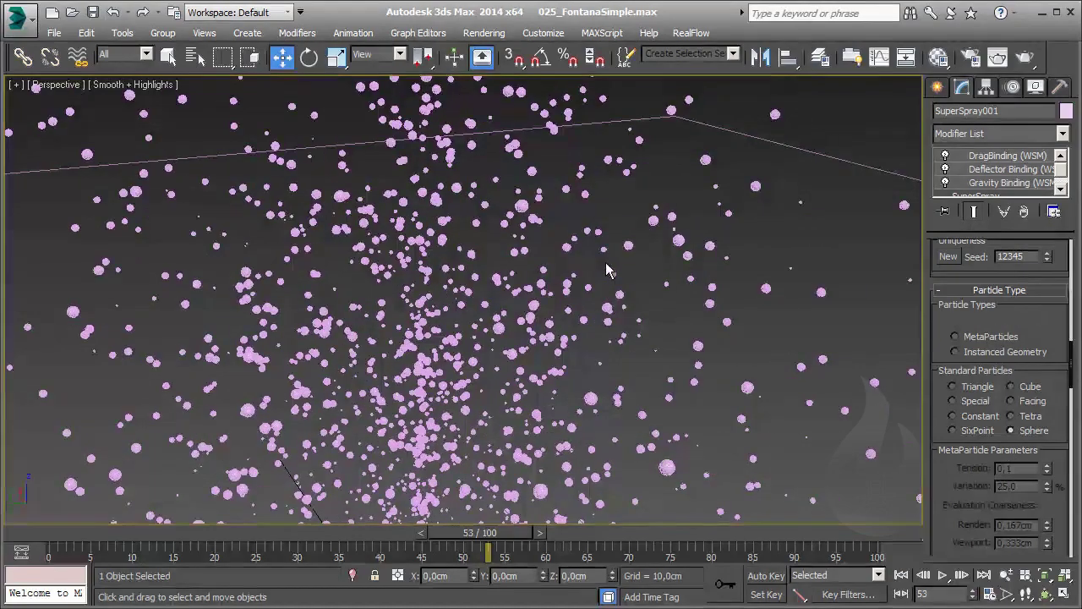
scroll(1052, 406, "up", 3)
scroll(1052, 406, "up", 5)
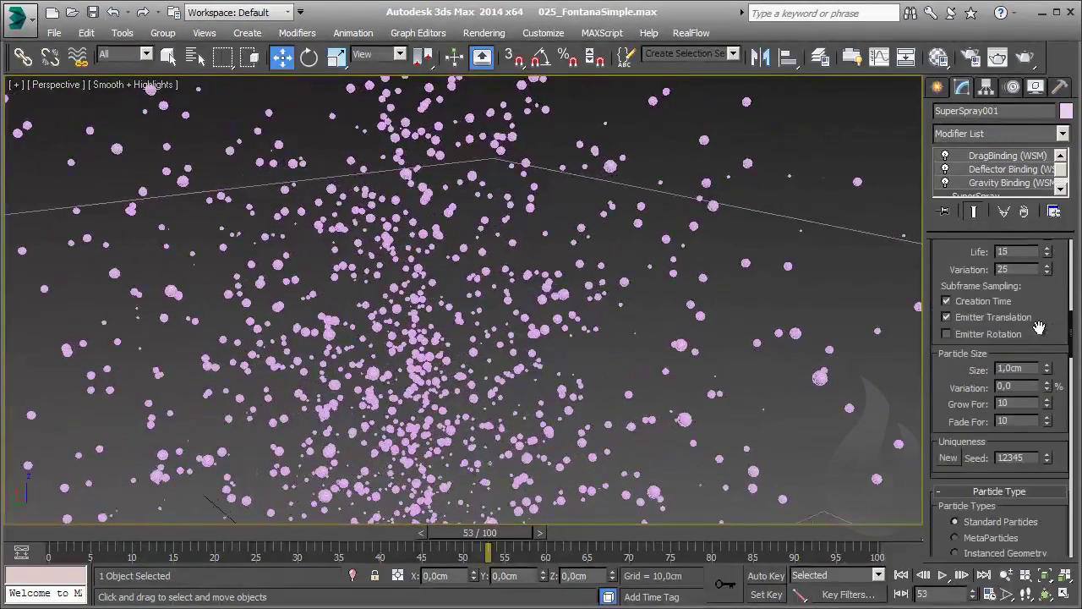
double_click(1030, 368)
type("2")
key("Return")
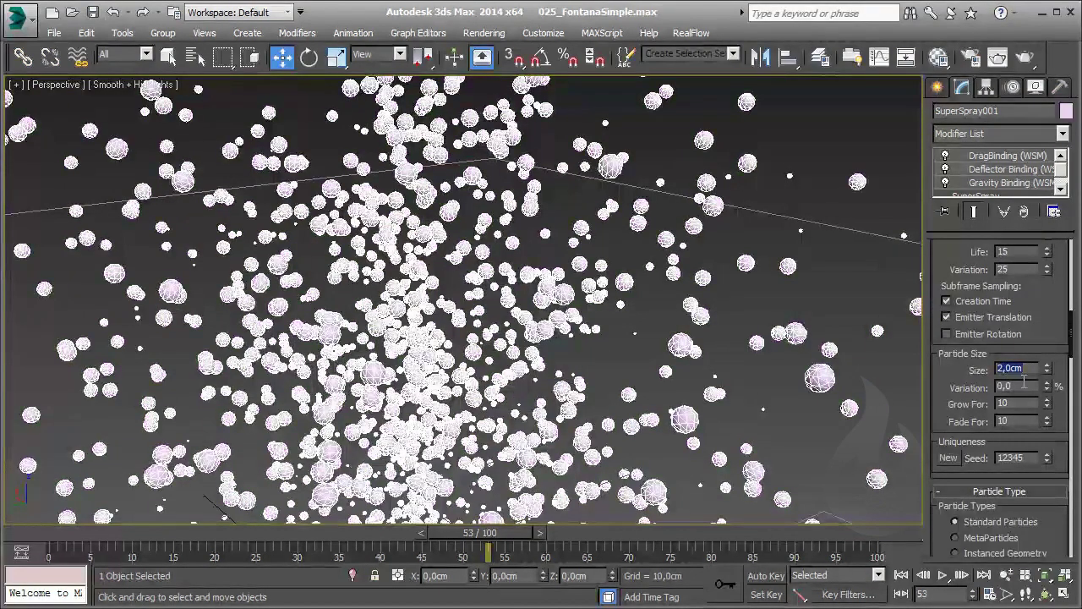
type("1,6")
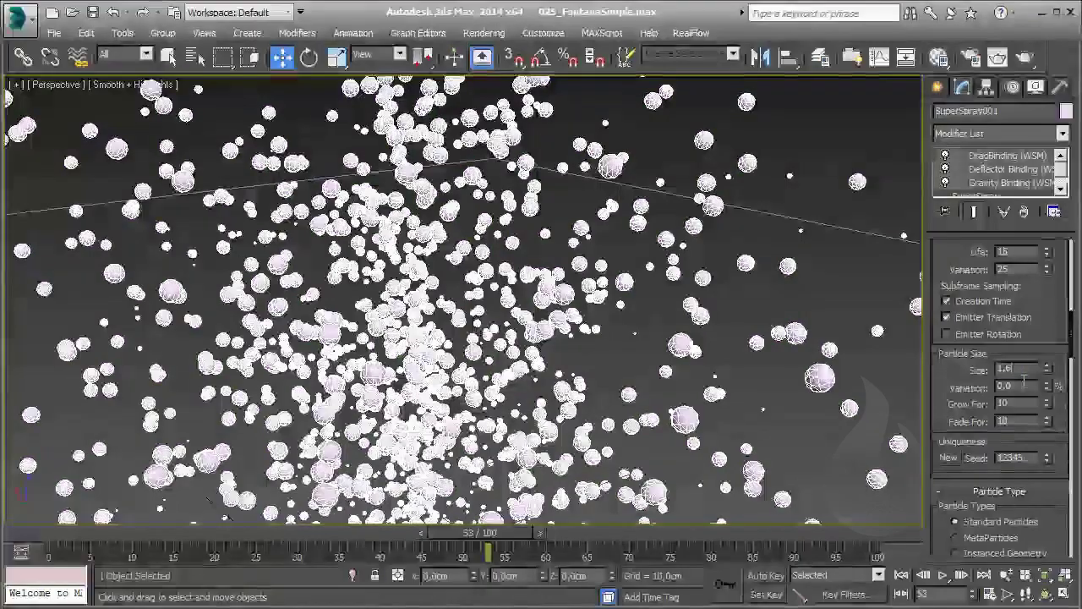
key("Tab")
type("25")
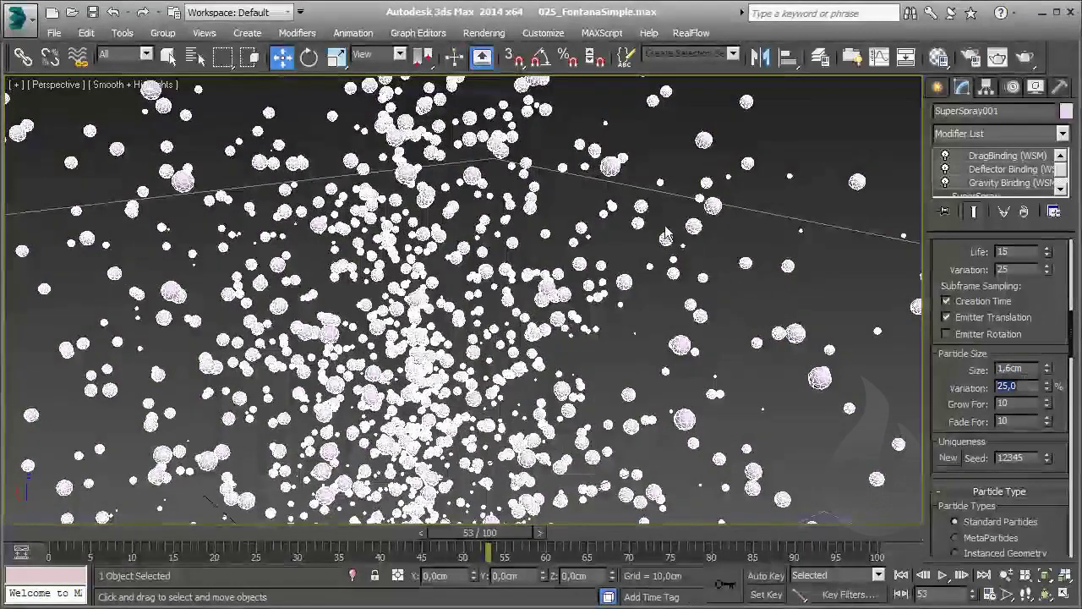
left_click(531, 157)
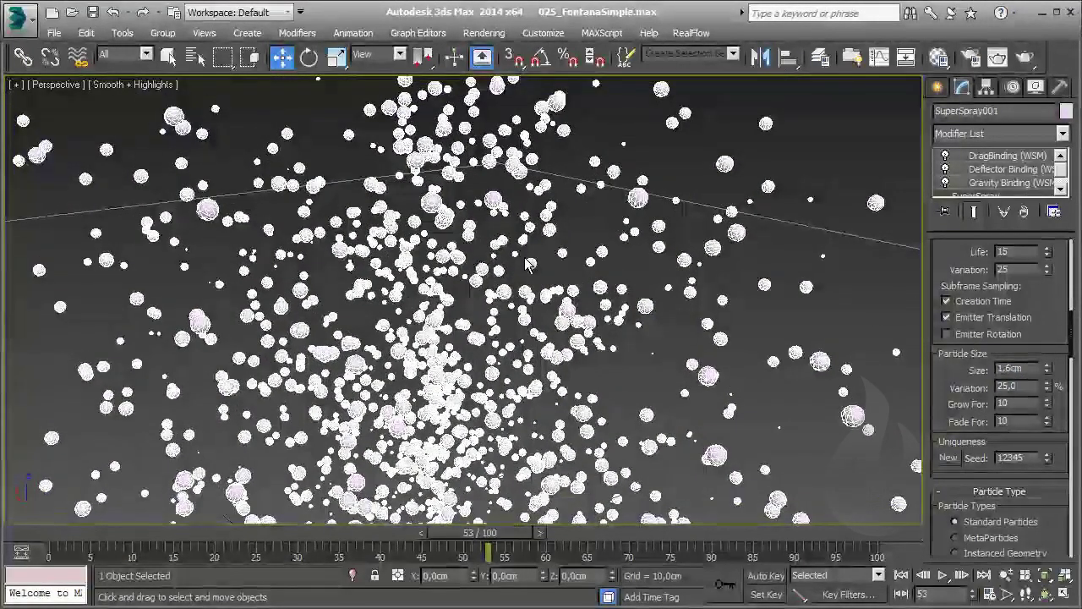
Reselect SuperSpray001 and put its Particle Size value into edit mode.
left_click(589, 264)
middle_click_drag(589, 265, 592, 262, "alt")
left_click(690, 284)
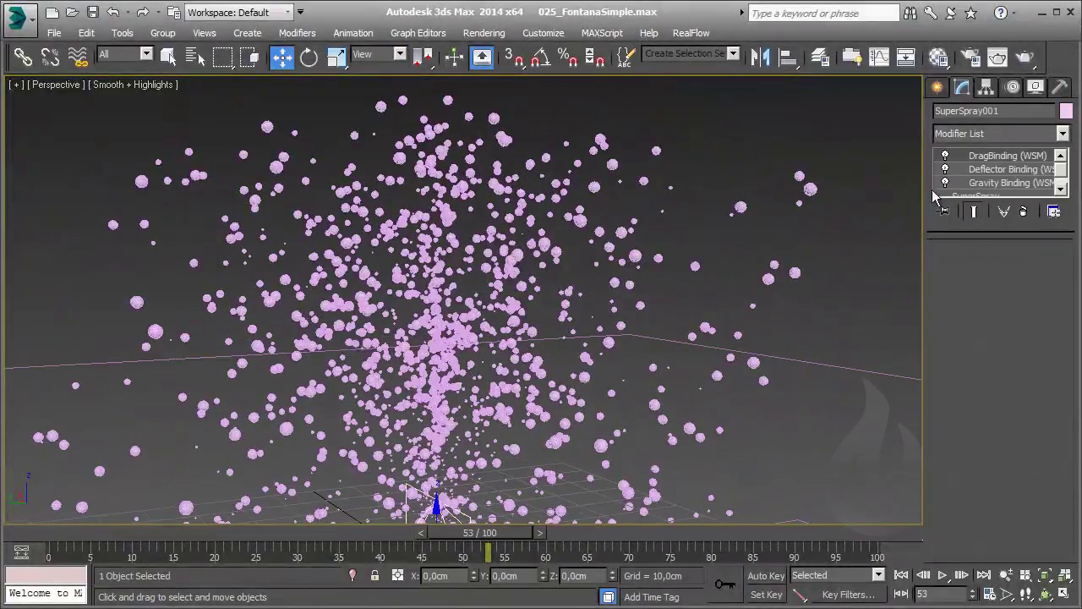
left_click(1010, 196)
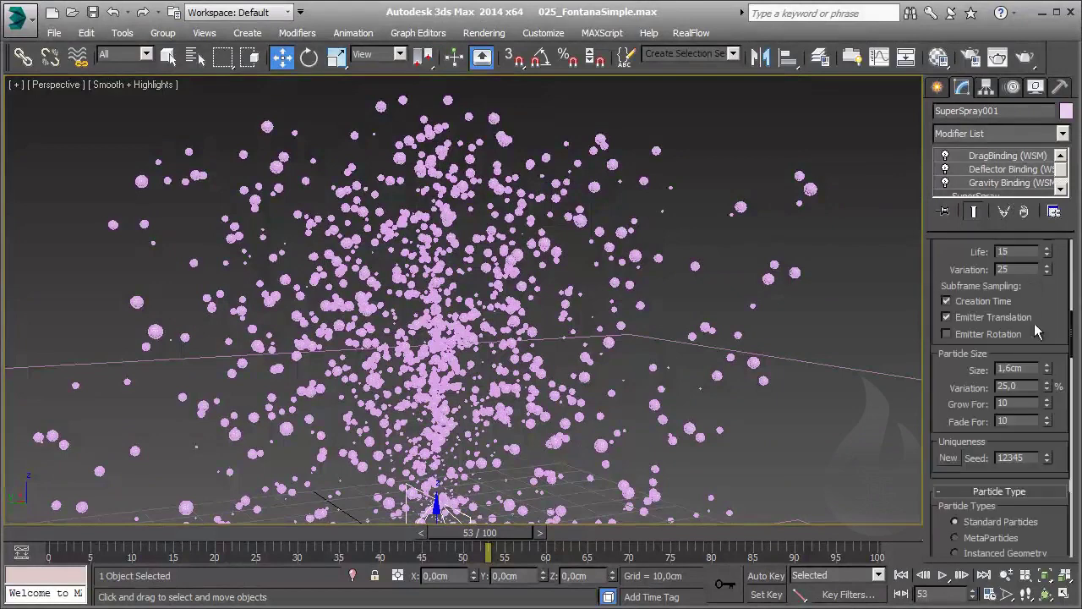
left_click(1032, 369)
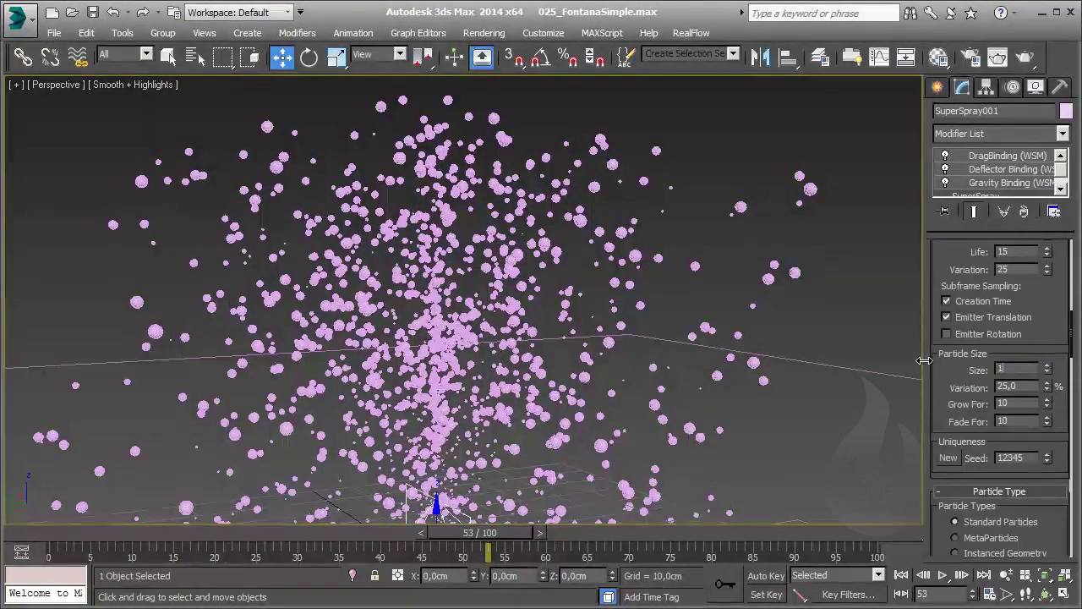
Enter a 1,0cm SuperSpray001 particle size, reframe the view, and deselect to see the finer spray.
type("1")
key("Return")
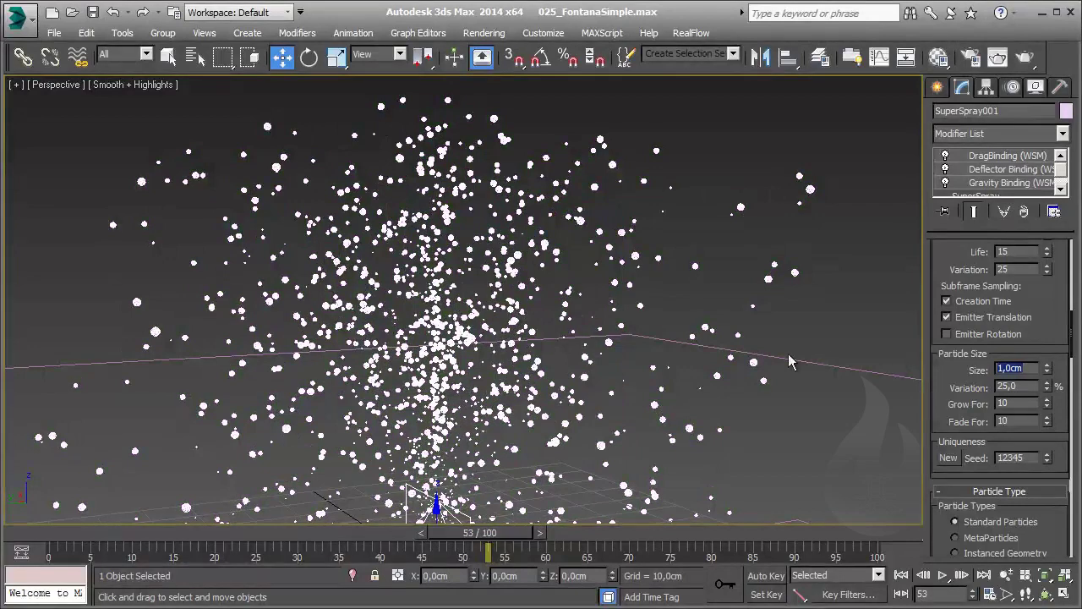
middle_click_drag(505, 277, 531, 250)
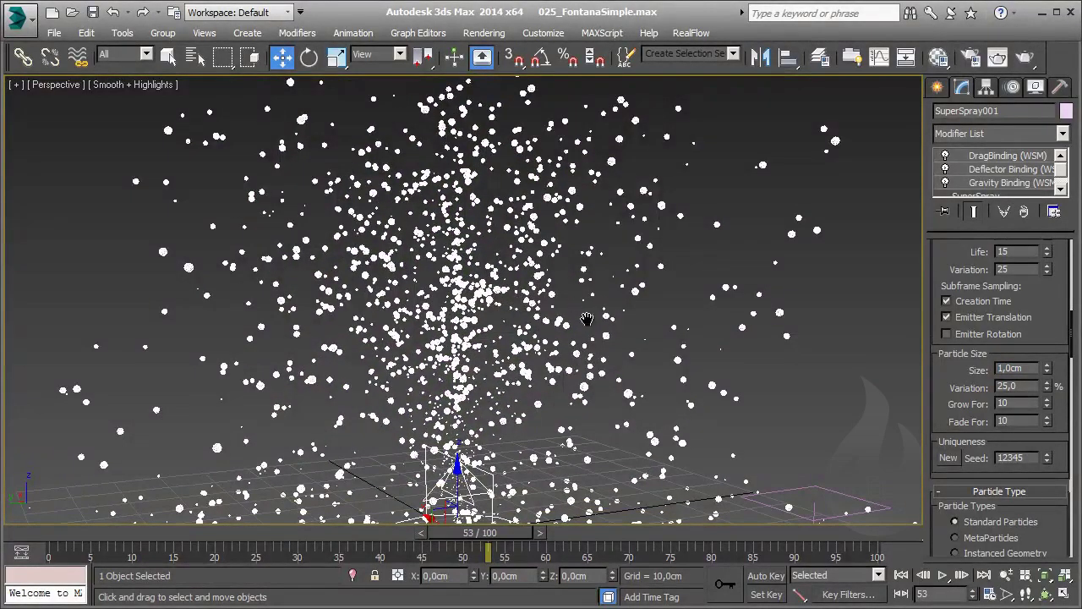
mouse_move(586, 319)
middle_mouse_down("alt")
mouse_move(832, 302)
mouse_move(756, 302)
mouse_move(780, 316)
mouse_move(742, 261)
mouse_move(722, 286)
mouse_move(745, 264)
middle_mouse_up("alt")
left_click(832, 303)
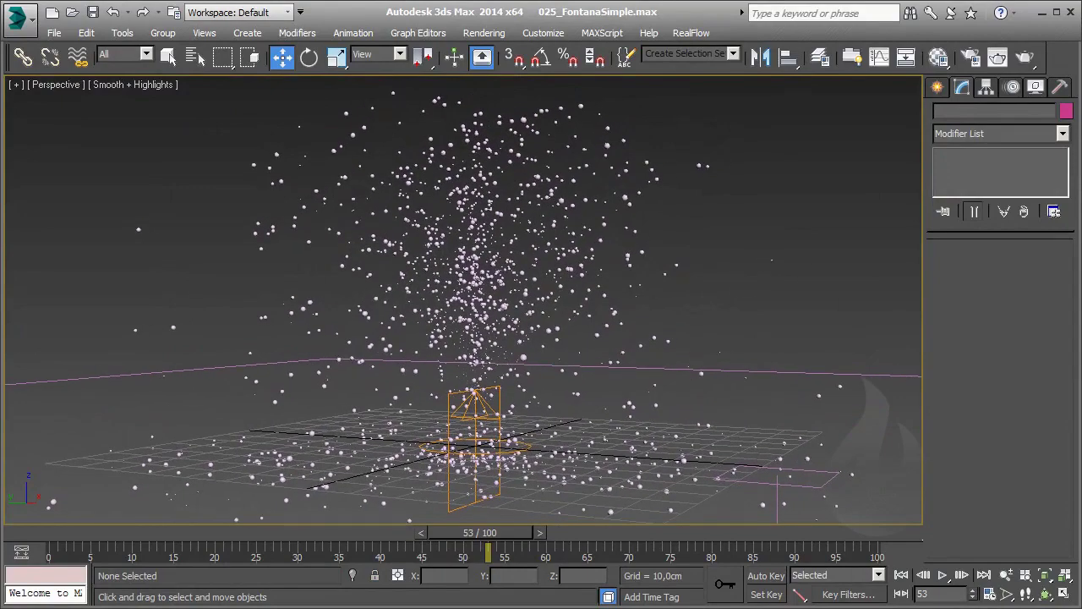